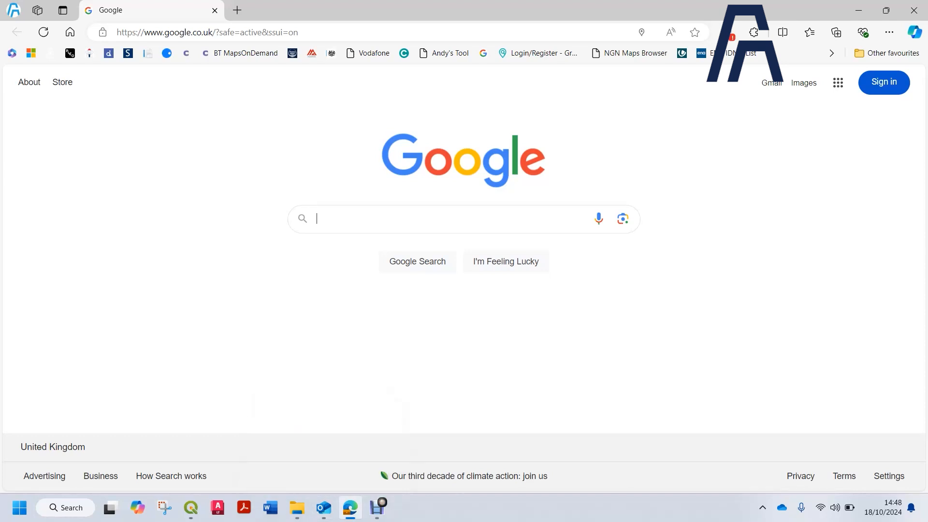
Switch to QGIS and start a new empty project
{"action": "left_click", "coordinate": [191, 508]}
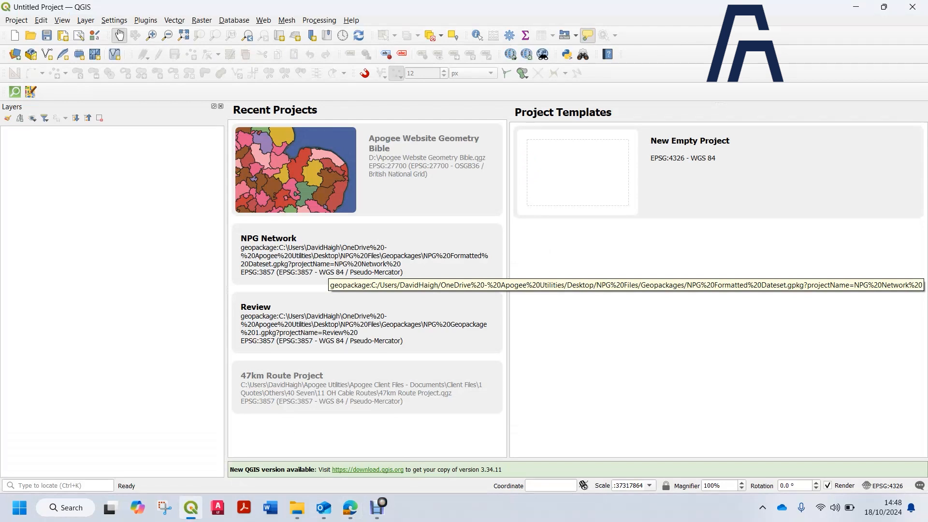
{"action": "double_click", "coordinate": [686, 172]}
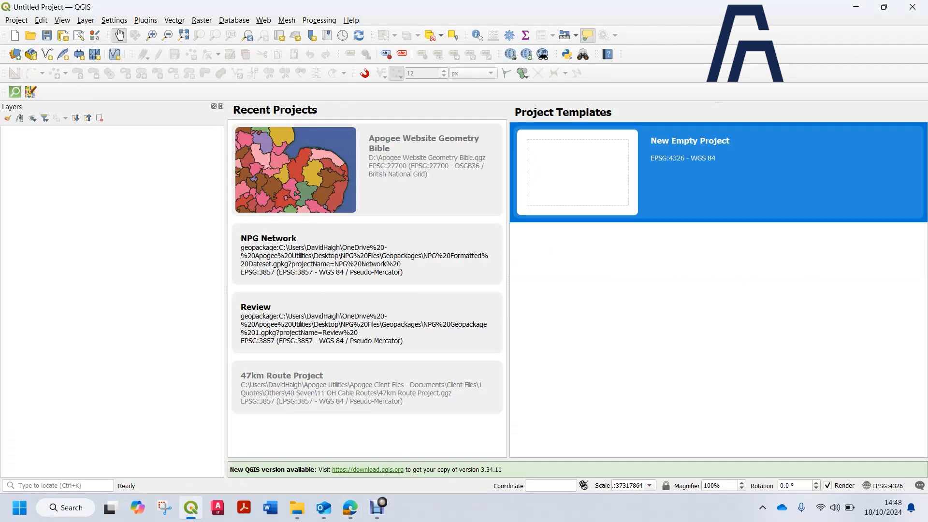
{"action": "left_click_drag", "start_coordinate": [399, 237], "coordinate": [450, 186]}
{"action": "scroll", "coordinate": [397, 229], "scroll_direction": "down", "scroll_amount": 2}
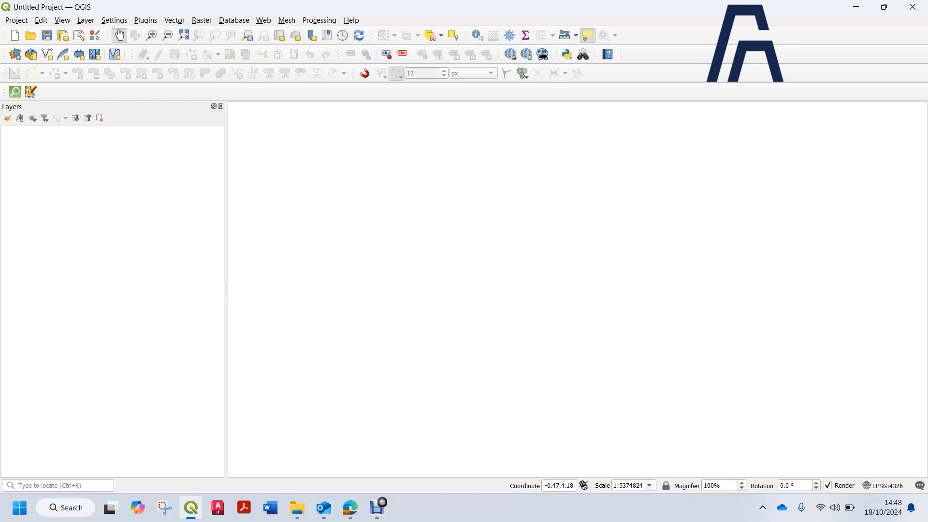
Add the Google Satellite Hybrid basemap through the QuickMapServices search panel
{"action": "left_click", "coordinate": [146, 20]}
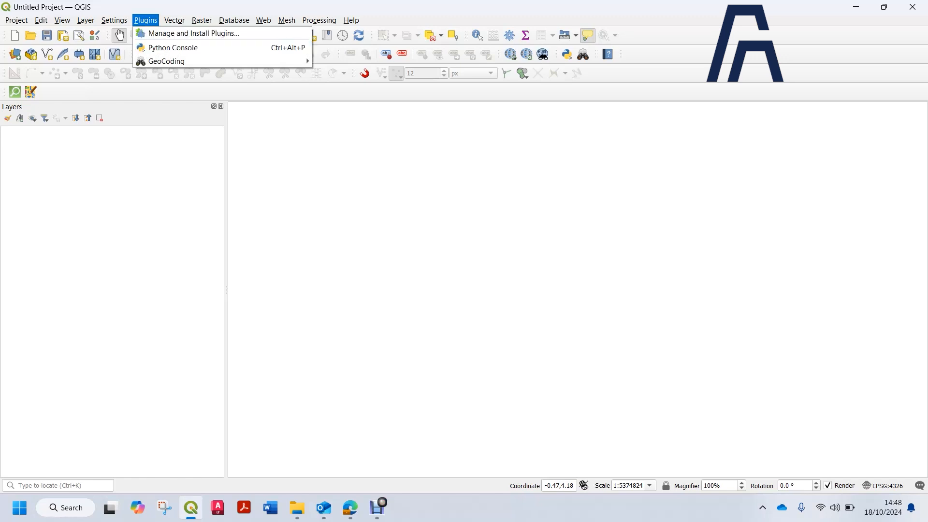
{"action": "key", "text": "Escape"}
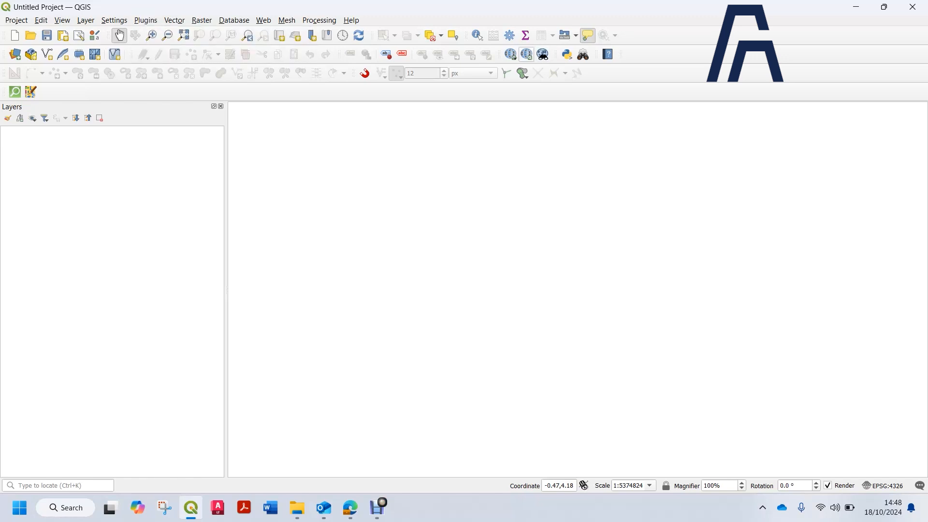
{"action": "left_click", "coordinate": [526, 54]}
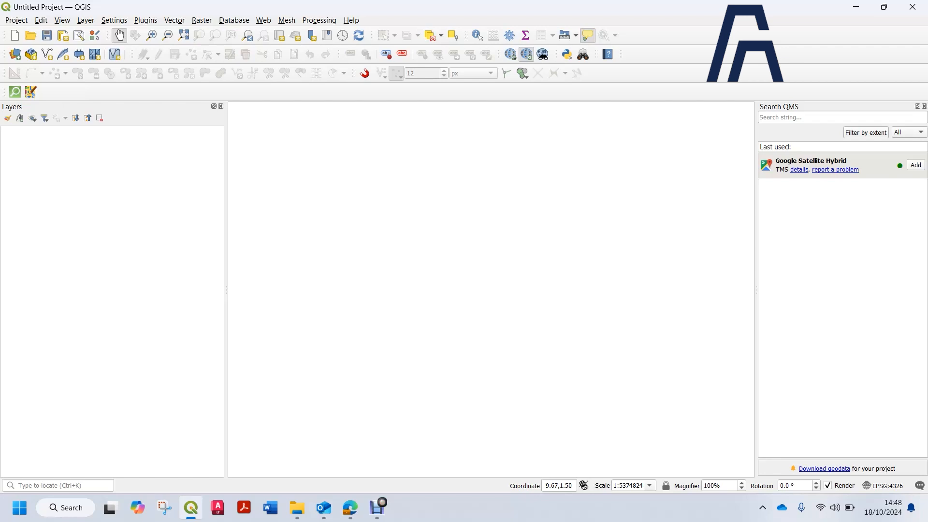
{"action": "left_click", "coordinate": [916, 165]}
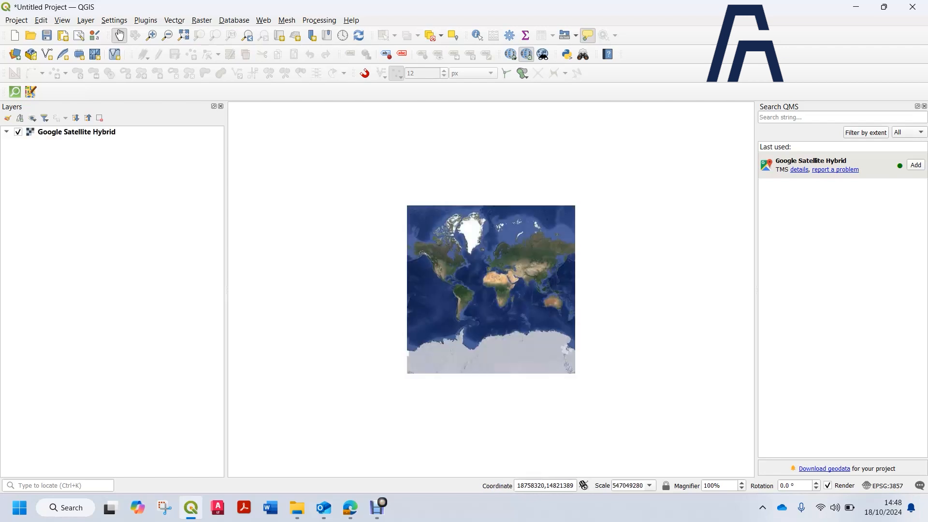
Zoom and pan the map to the circular street layout near central Nottingham
{"action": "scroll", "coordinate": [496, 261], "scroll_direction": "up", "scroll_amount": 3}
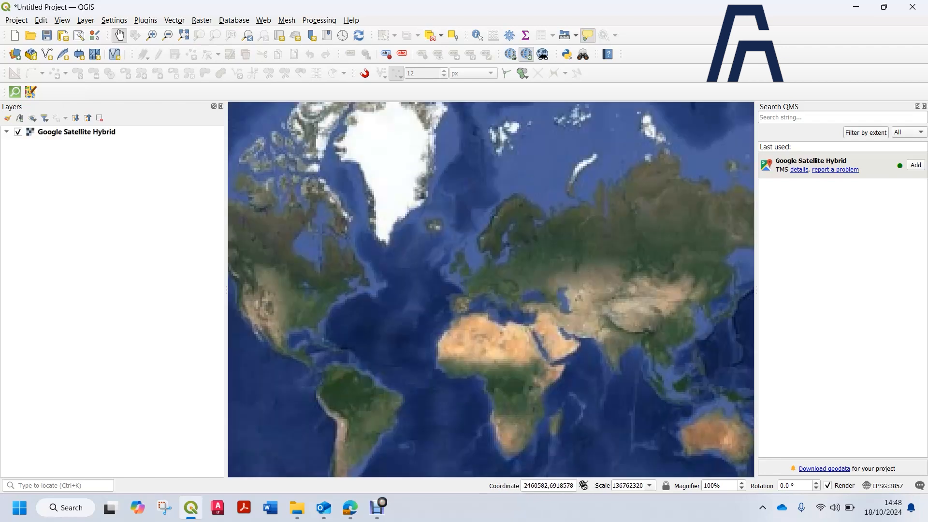
{"action": "scroll", "coordinate": [386, 199], "scroll_direction": "down", "scroll_amount": 1}
{"action": "left_click_drag", "start_coordinate": [495, 257], "coordinate": [493, 233]}
{"action": "scroll", "coordinate": [493, 233], "scroll_direction": "up", "scroll_amount": 3}
{"action": "scroll", "coordinate": [411, 271], "scroll_direction": "up", "scroll_amount": 3}
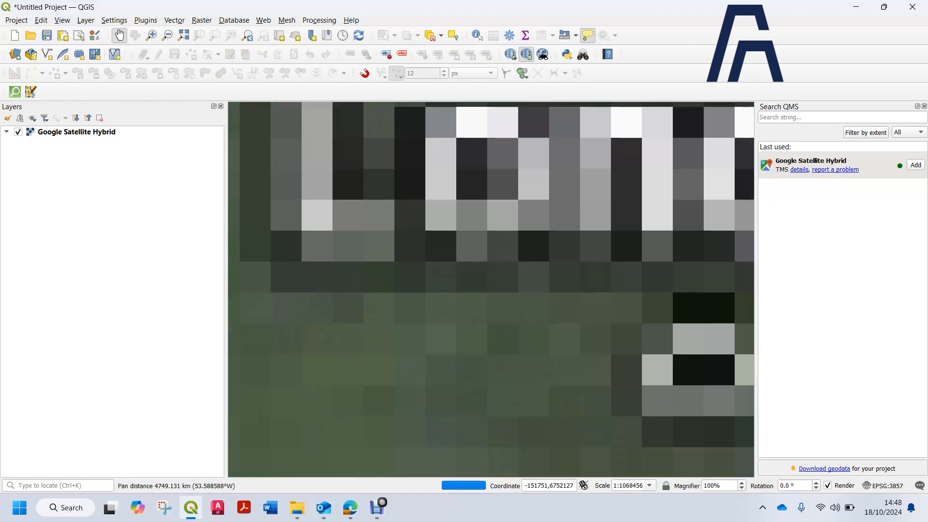
{"action": "scroll", "coordinate": [429, 271], "scroll_direction": "down", "scroll_amount": 2}
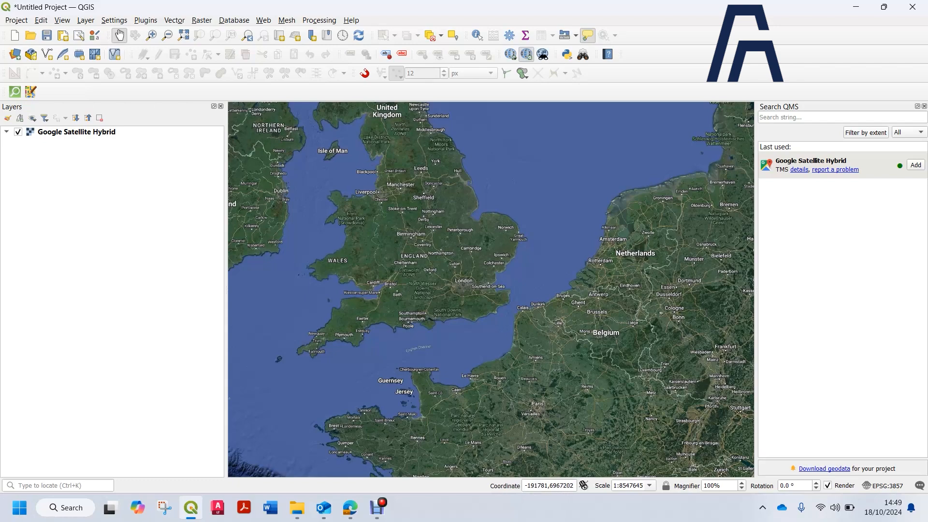
{"action": "scroll", "coordinate": [416, 227], "scroll_direction": "up", "scroll_amount": 2}
{"action": "left_click_drag", "start_coordinate": [464, 194], "coordinate": [435, 281]}
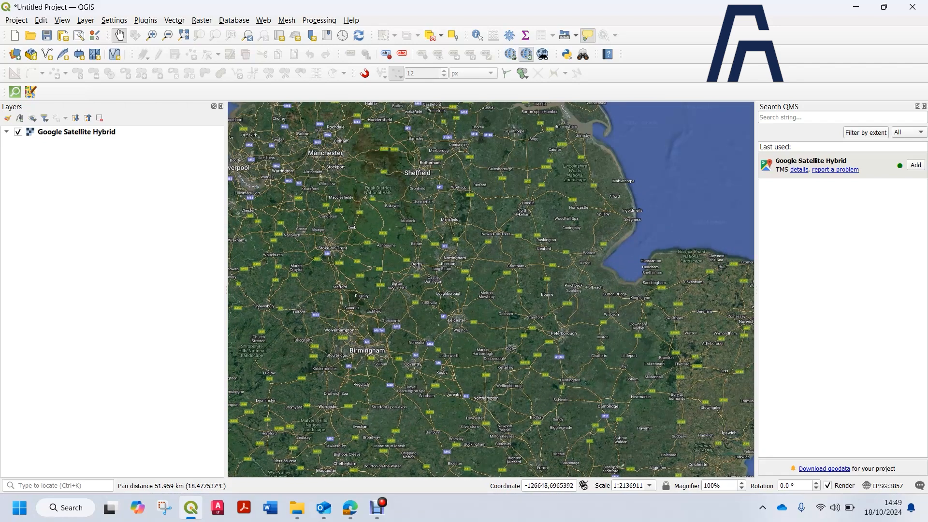
{"action": "scroll", "coordinate": [441, 256], "scroll_direction": "up", "scroll_amount": 3}
{"action": "scroll", "coordinate": [442, 256], "scroll_direction": "up", "scroll_amount": 1}
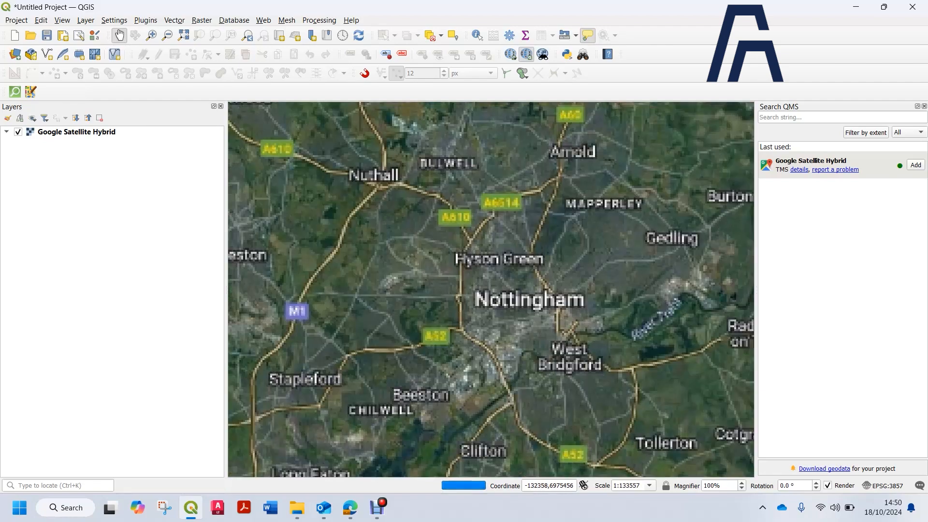
{"action": "scroll", "coordinate": [583, 315], "scroll_direction": "up", "scroll_amount": 1}
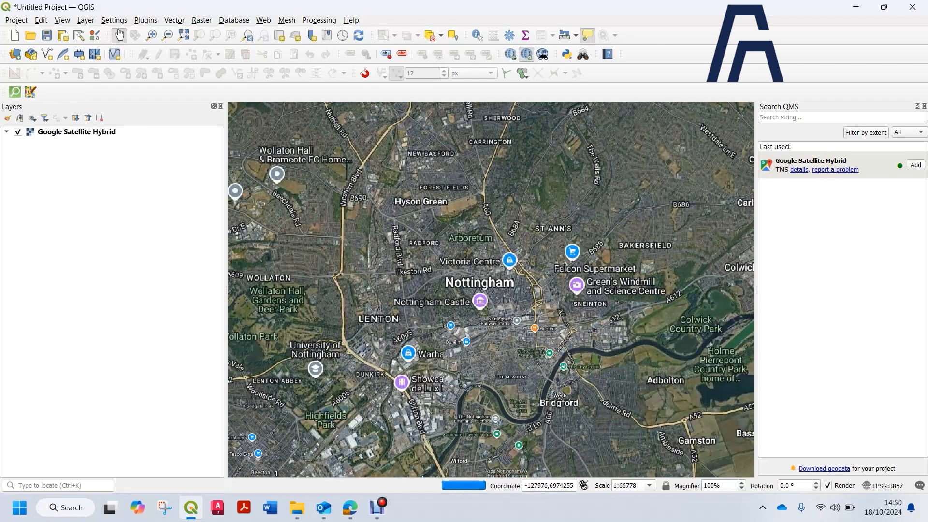
{"action": "scroll", "coordinate": [458, 314], "scroll_direction": "up", "scroll_amount": 1}
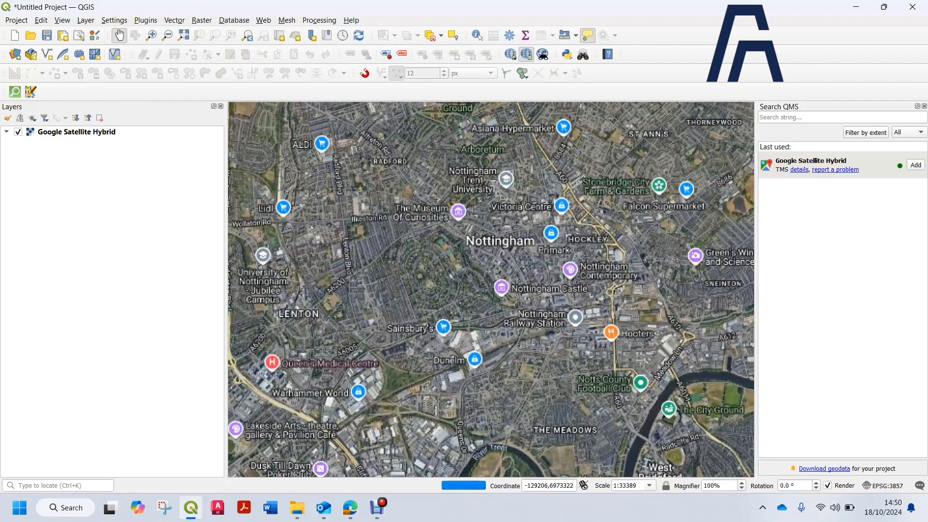
{"action": "scroll", "coordinate": [432, 296], "scroll_direction": "up", "scroll_amount": 2}
{"action": "left_click_drag", "start_coordinate": [426, 249], "coordinate": [446, 282]}
{"action": "left_click_drag", "start_coordinate": [403, 178], "coordinate": [454, 230]}
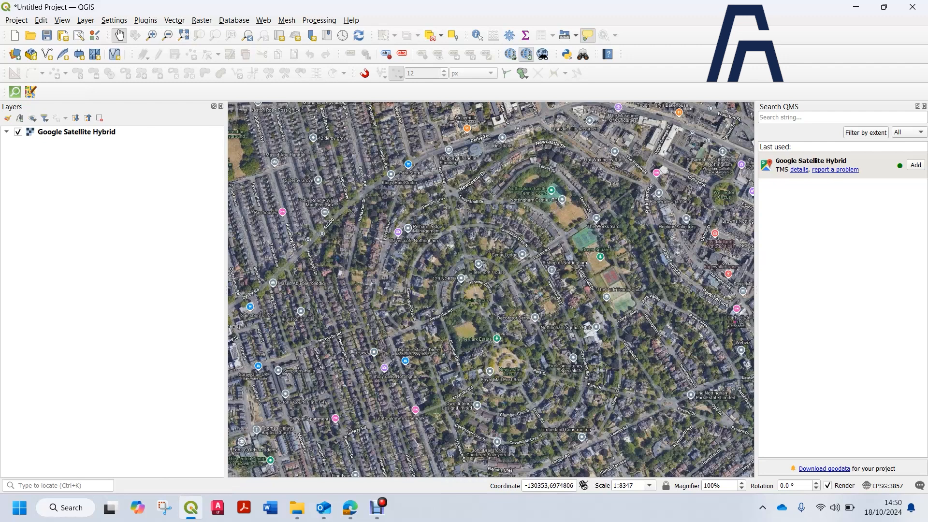
Create a new temporary scratch layer with Polygon geometry in EPSG:27700 - OSGB36 / British National Grid
{"action": "left_click", "coordinate": [85, 20]}
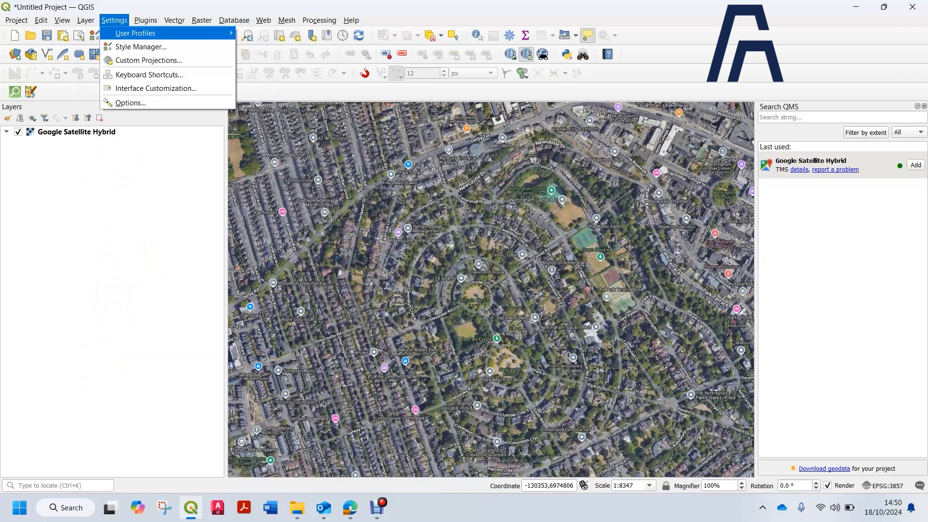
{"action": "mouse_move", "coordinate": [193, 46]}
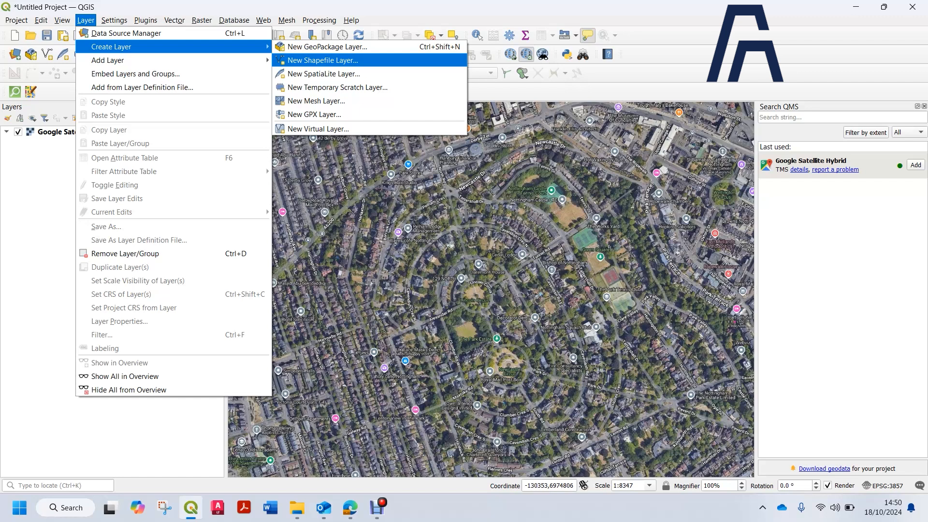
{"action": "key", "text": "Down"}
{"action": "key", "text": "Down"}
{"action": "key", "text": "Return"}
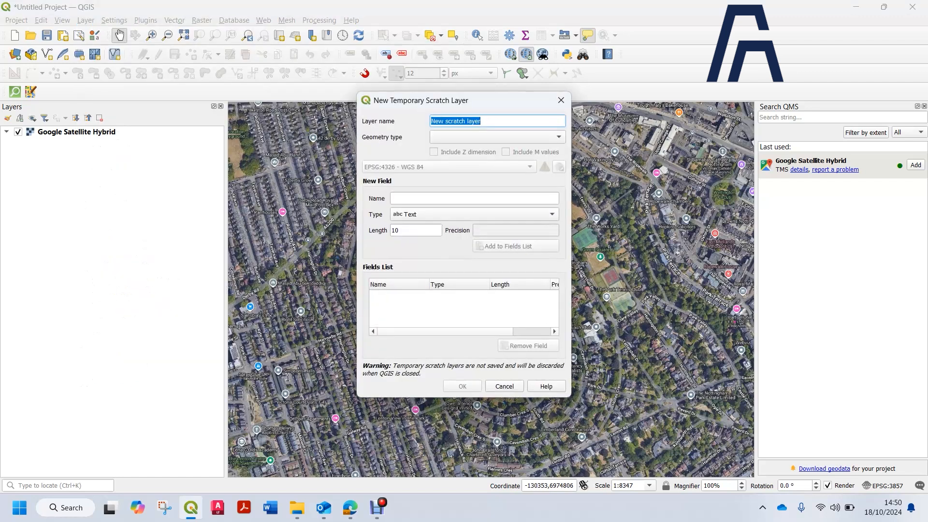
{"action": "left_click", "coordinate": [498, 136]}
{"action": "left_click", "coordinate": [462, 183]}
{"action": "left_click", "coordinate": [464, 167]}
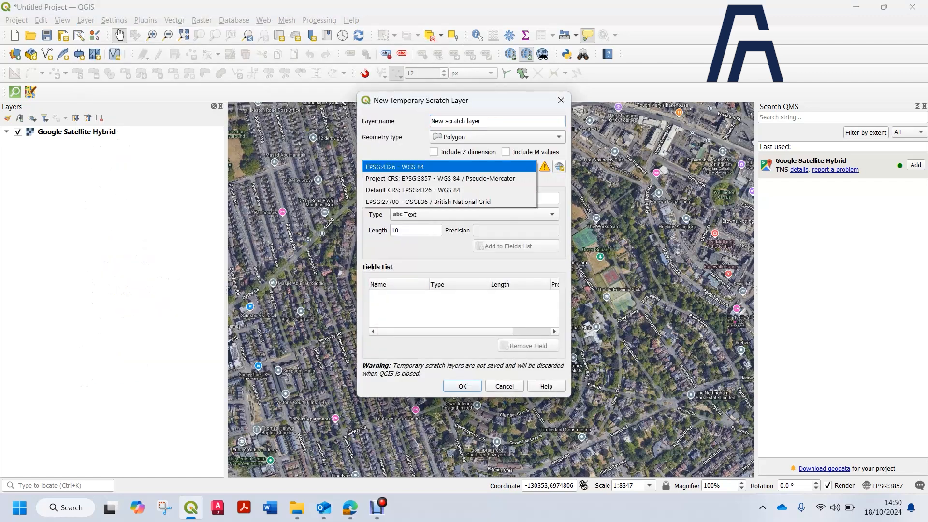
{"action": "left_click", "coordinate": [428, 202]}
{"action": "key", "text": "Return"}
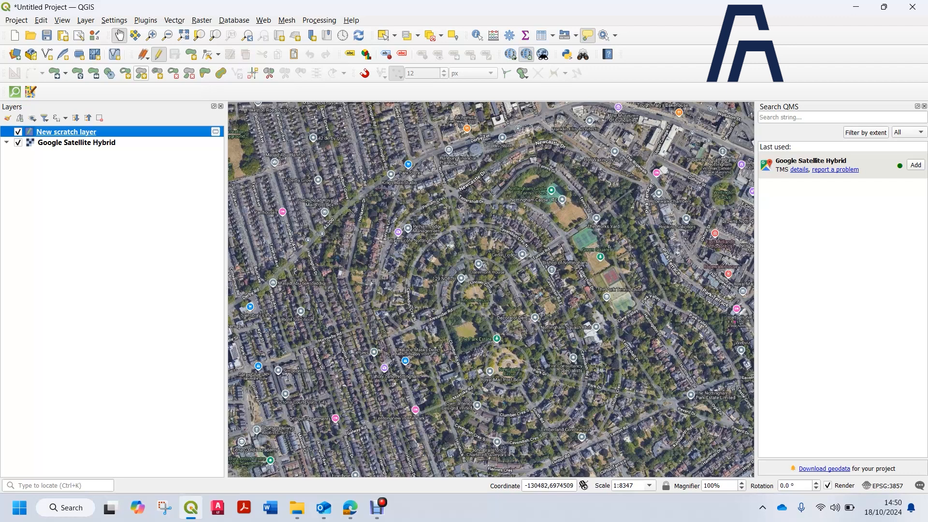
Recreate the temporary scratch layer as a Polygon layer using EPSG:27700 - OSGB36 / British National Grid
{"action": "left_click", "coordinate": [175, 20]}
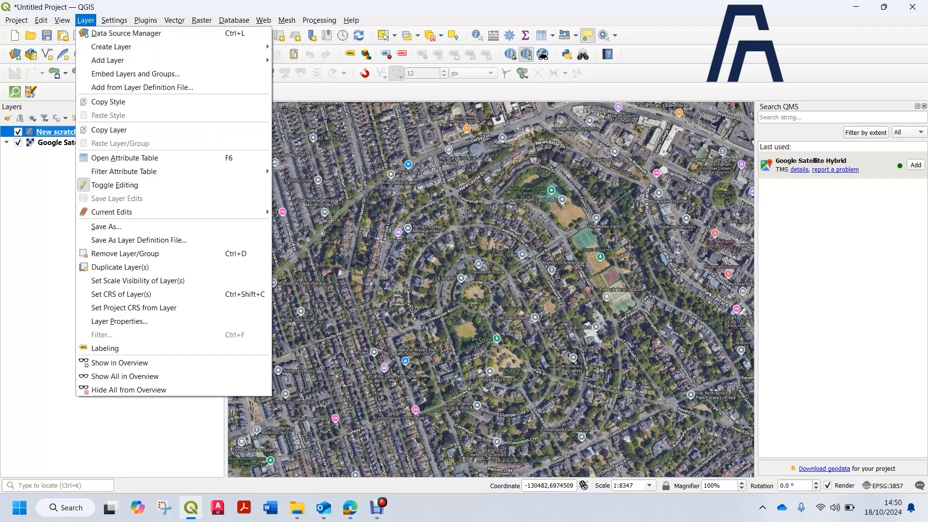
{"action": "mouse_move", "coordinate": [86, 20]}
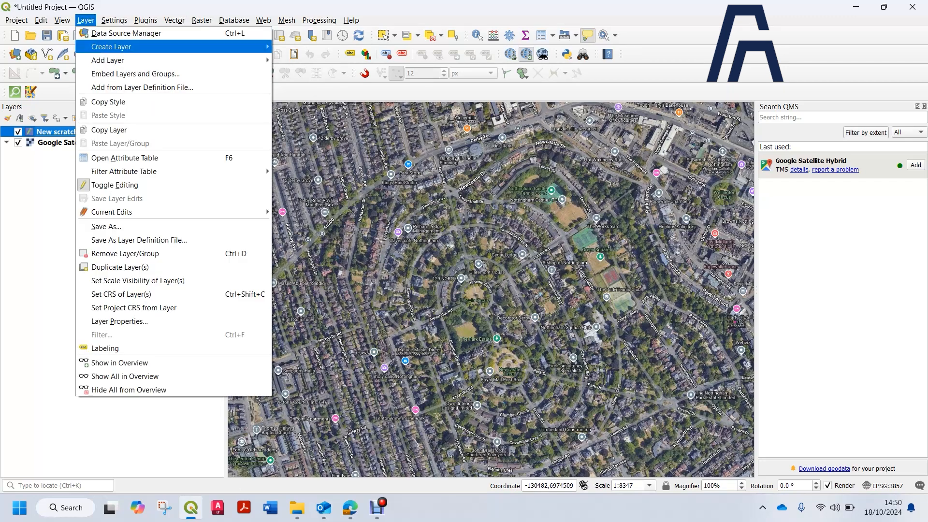
{"action": "mouse_move", "coordinate": [111, 47]}
{"action": "left_click", "coordinate": [339, 87]}
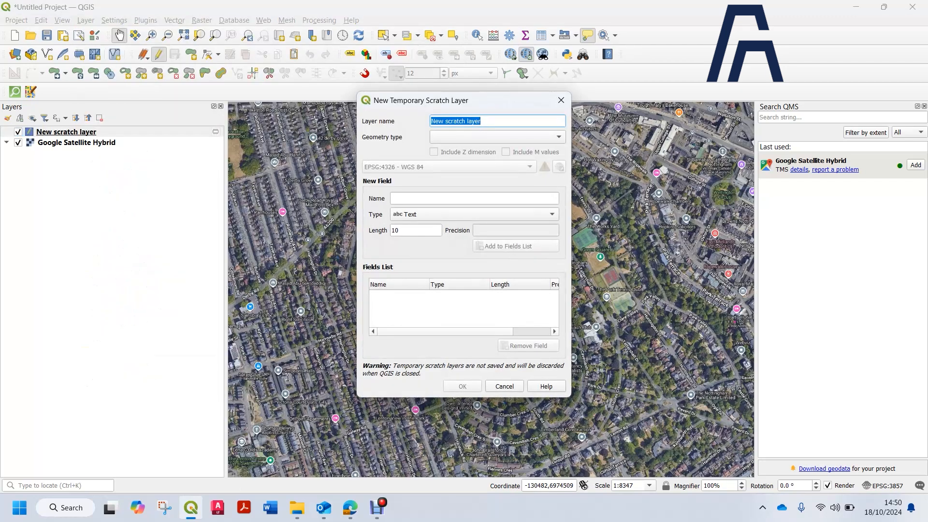
{"action": "left_click", "coordinate": [498, 137]}
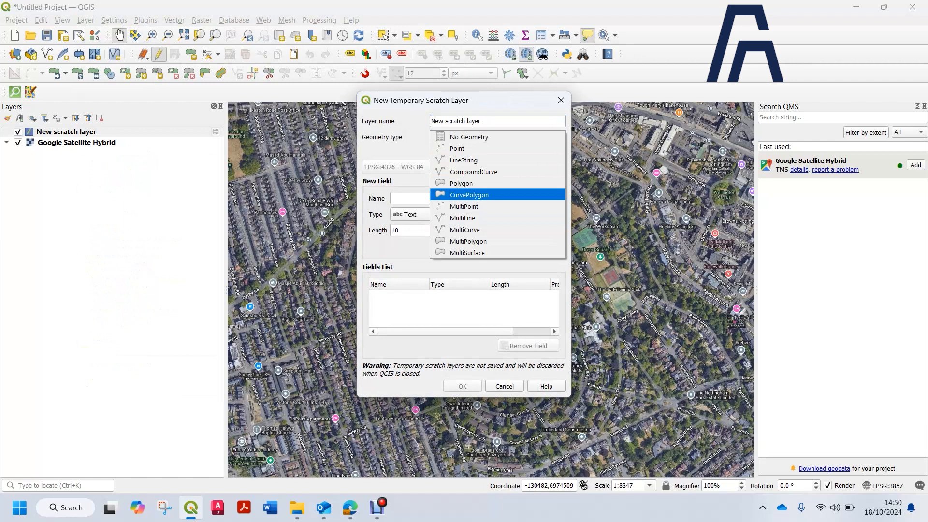
{"action": "left_click", "coordinate": [465, 183]}
{"action": "left_click", "coordinate": [450, 167]}
{"action": "left_click", "coordinate": [428, 202]}
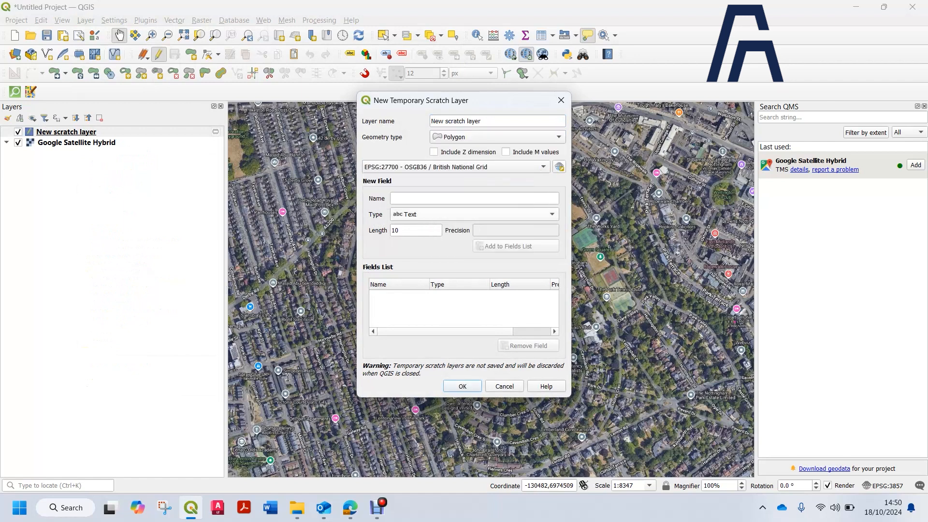
{"action": "left_click", "coordinate": [462, 386]}
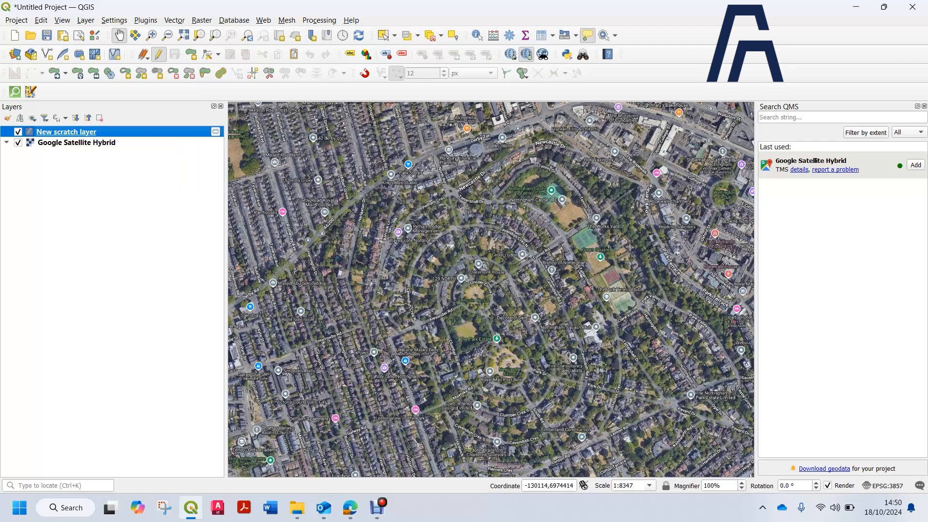
Select the scratch layer, switch it into editing mode and activate the Add Polygon Feature tool
{"action": "scroll", "coordinate": [360, 235], "scroll_direction": "down", "scroll_amount": 1}
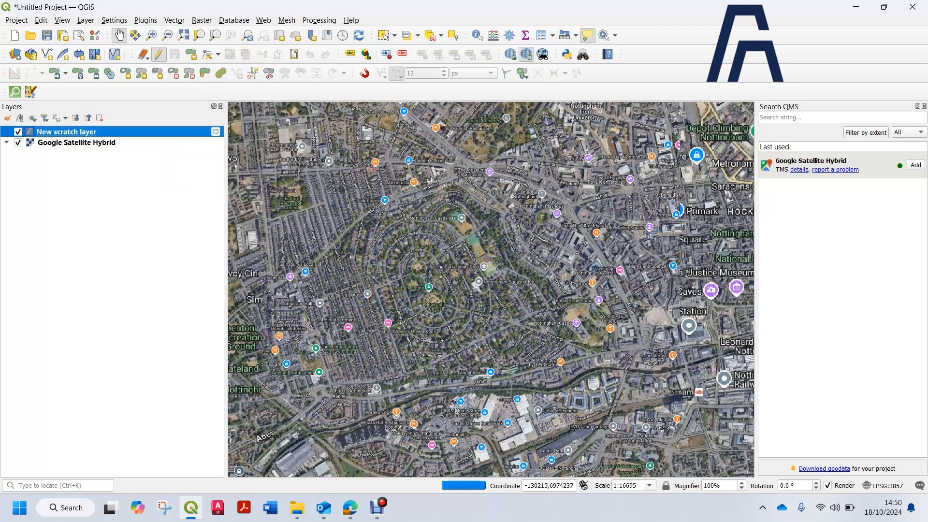
{"action": "left_click_drag", "start_coordinate": [390, 205], "coordinate": [423, 221]}
{"action": "left_click", "coordinate": [67, 132]}
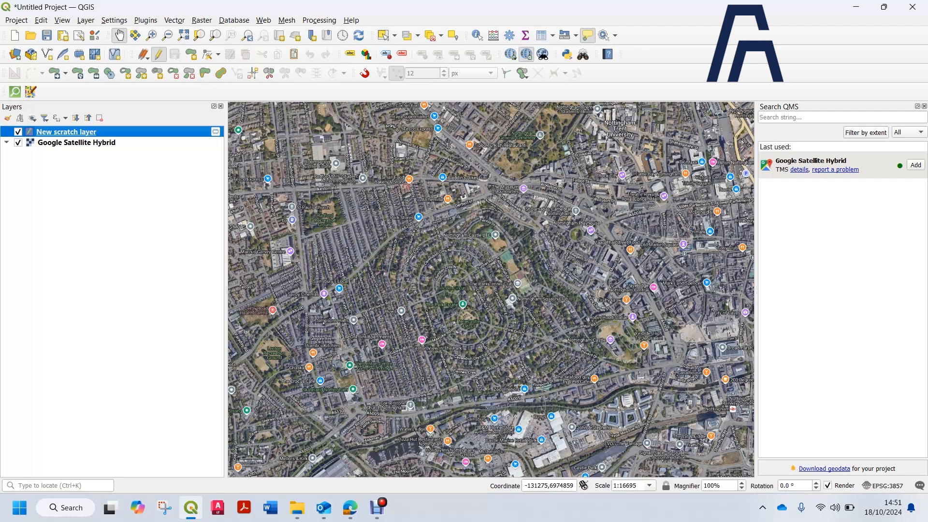
{"action": "left_click", "coordinate": [159, 54]}
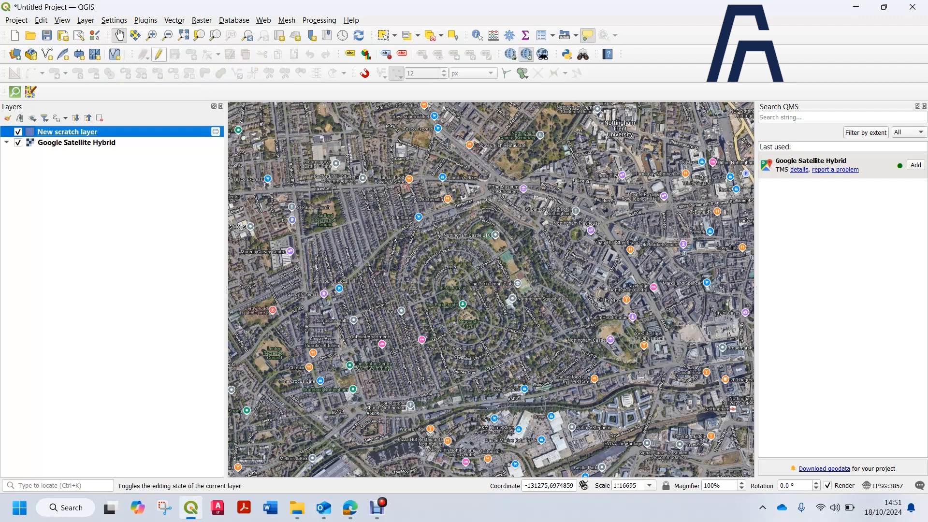
{"action": "left_click", "coordinate": [159, 54]}
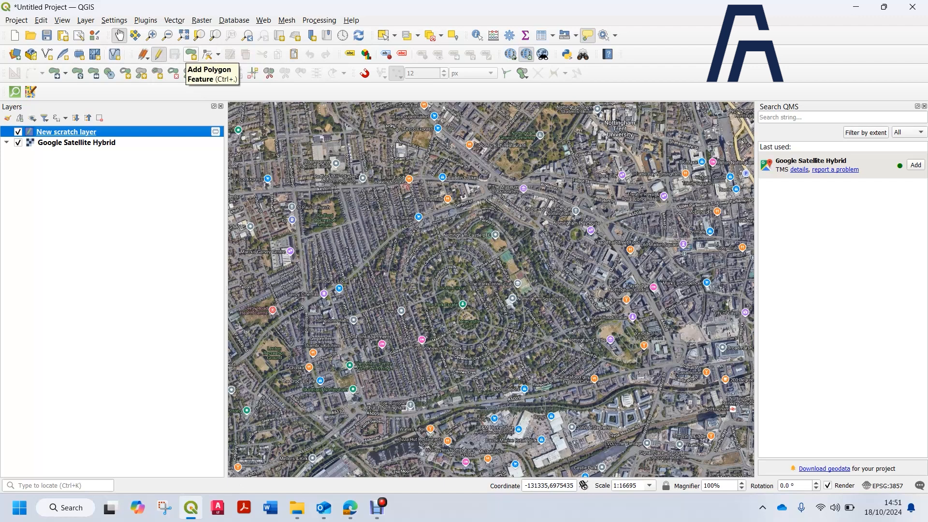
{"action": "left_click", "coordinate": [192, 54]}
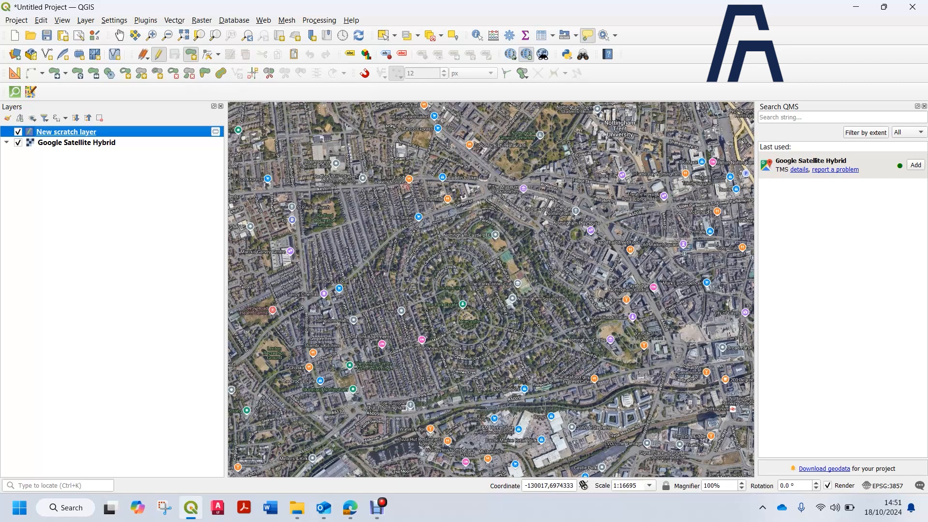
Digitise a polygon covering the green area inside the circular streets
{"action": "scroll", "coordinate": [430, 281], "scroll_direction": "up", "scroll_amount": 2}
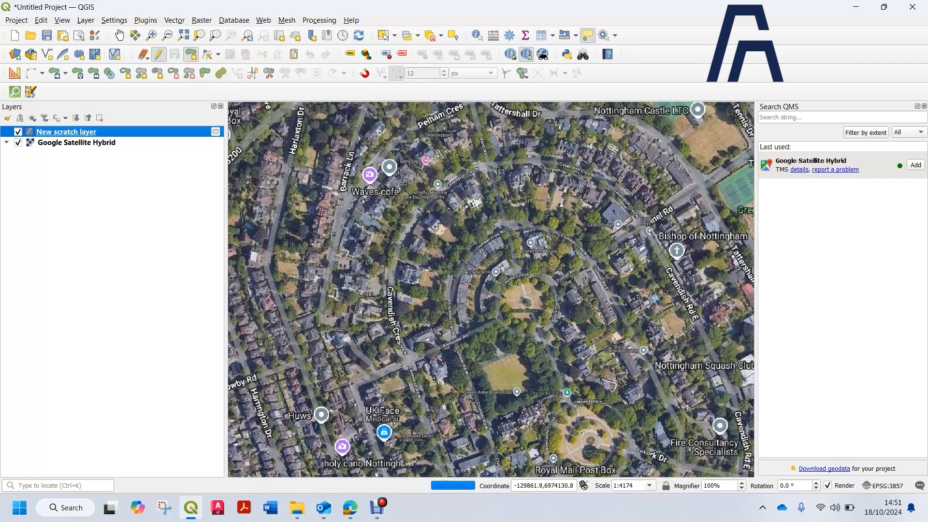
{"action": "scroll", "coordinate": [419, 306], "scroll_direction": "down", "scroll_amount": 1}
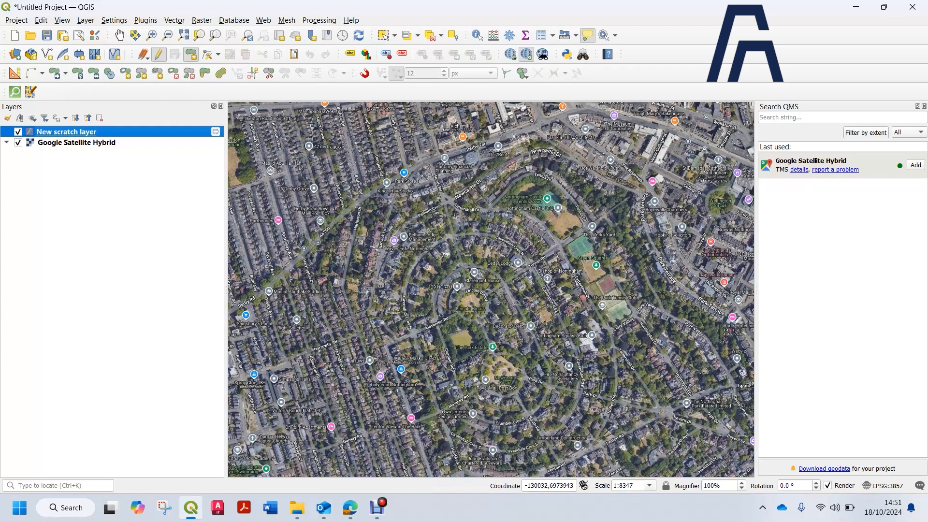
{"action": "left_click", "coordinate": [501, 281]}
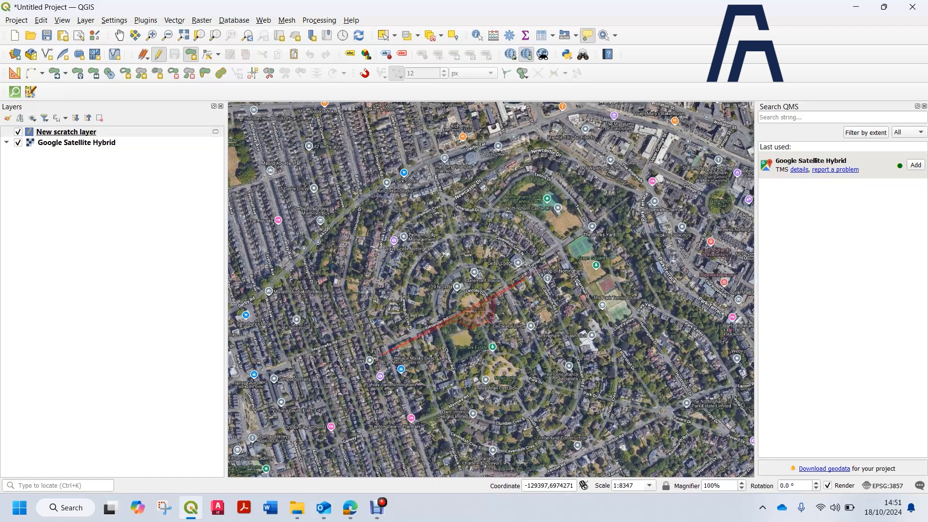
{"action": "left_click", "coordinate": [574, 257]}
{"action": "left_click", "coordinate": [545, 208]}
{"action": "left_click", "coordinate": [449, 195]}
{"action": "left_click", "coordinate": [410, 208]}
{"action": "left_click", "coordinate": [382, 232]}
{"action": "left_click", "coordinate": [370, 261]}
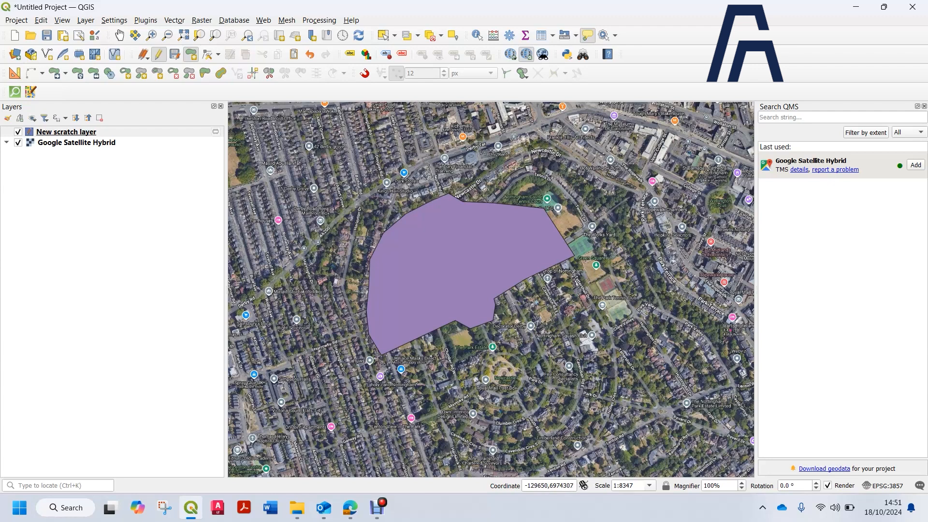
Open the scratch layer's styling panel, dock it, and change the polygon's fill colour to blue
{"action": "left_click", "coordinate": [66, 132]}
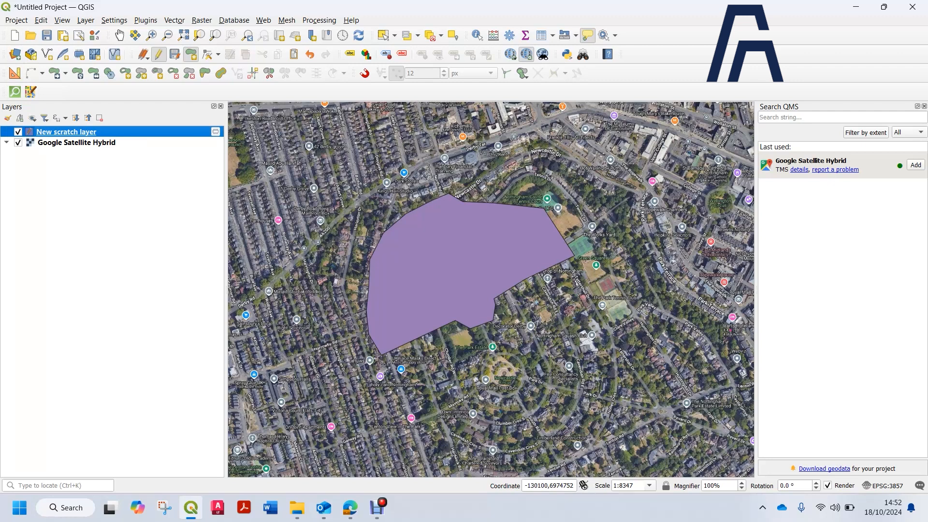
{"action": "left_click", "coordinate": [8, 118]}
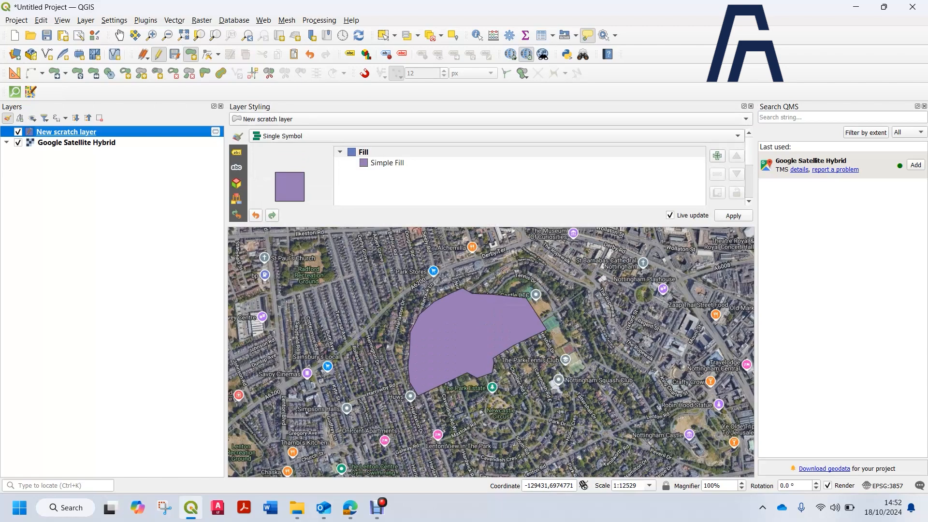
{"action": "left_click_drag", "start_coordinate": [333, 106], "coordinate": [841, 112]}
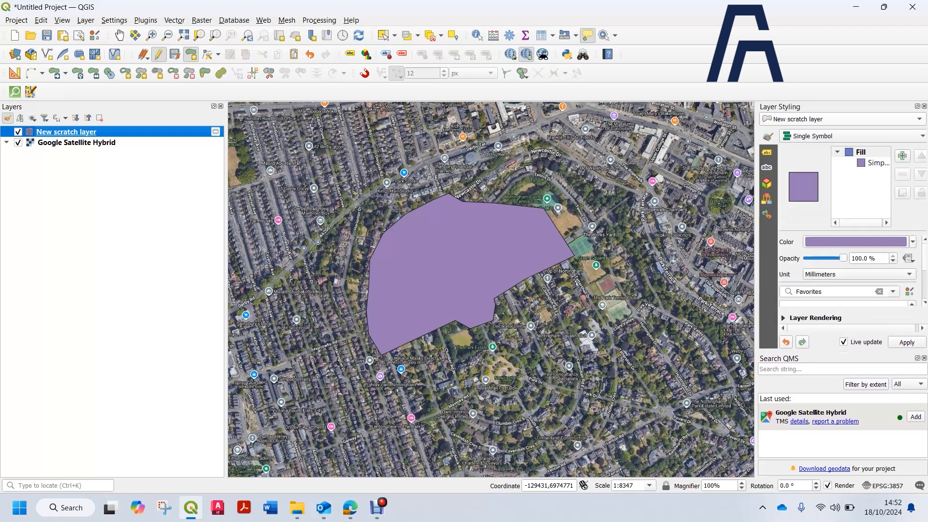
{"action": "left_click_drag", "start_coordinate": [843, 258], "coordinate": [829, 258]}
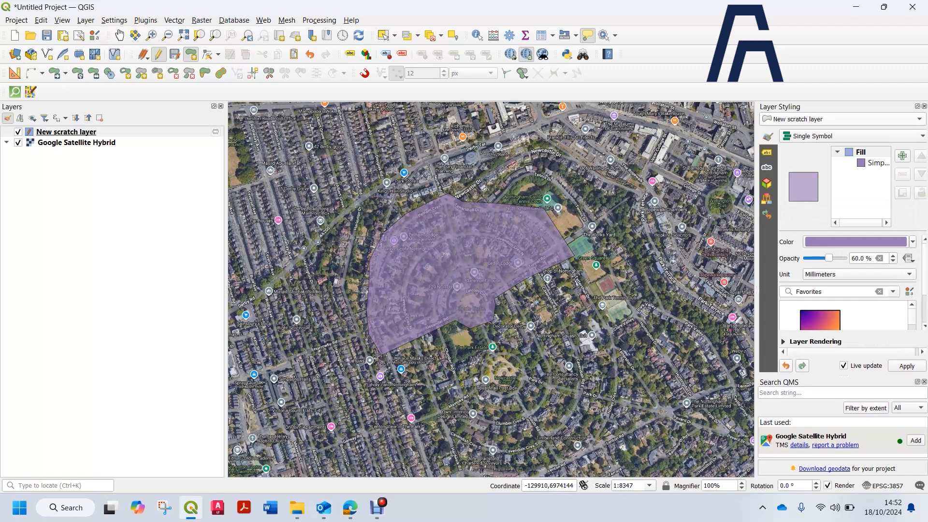
{"action": "left_click", "coordinate": [878, 163]}
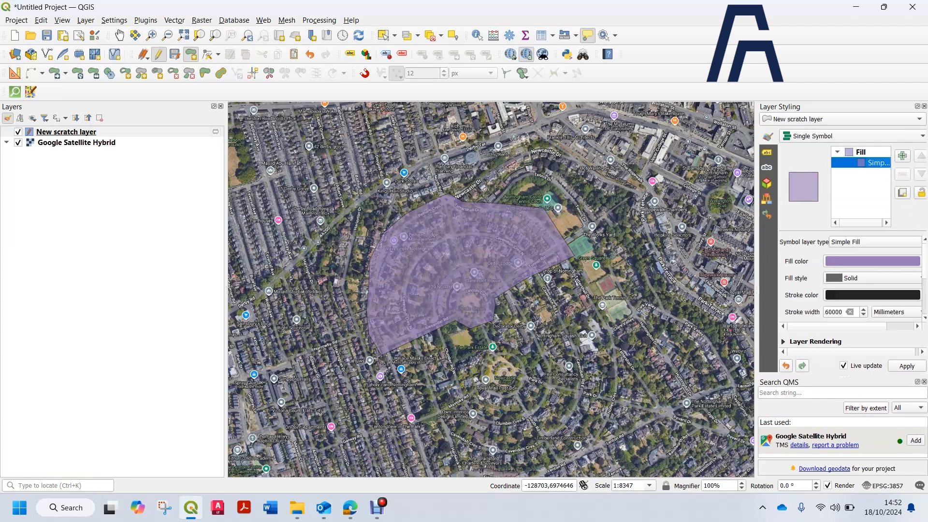
{"action": "left_click", "coordinate": [872, 261]}
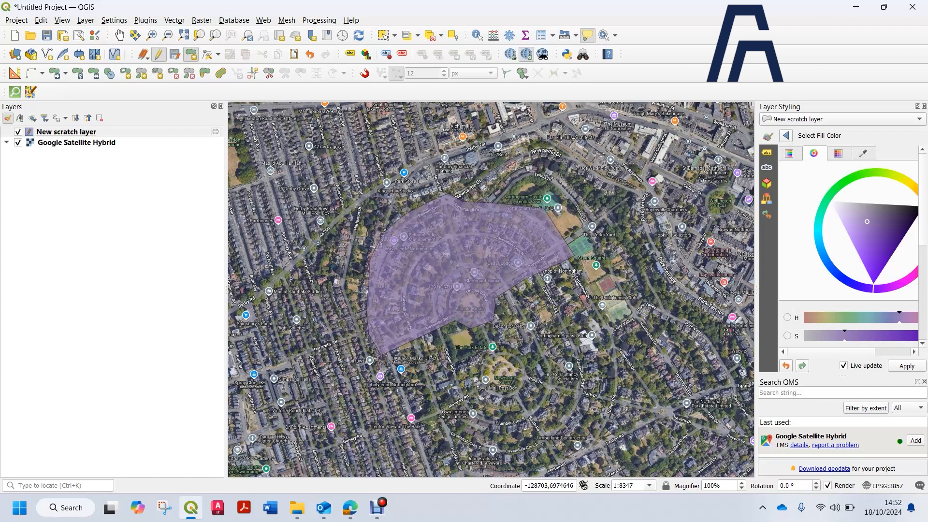
{"action": "left_click_drag", "start_coordinate": [824, 258], "coordinate": [828, 263]}
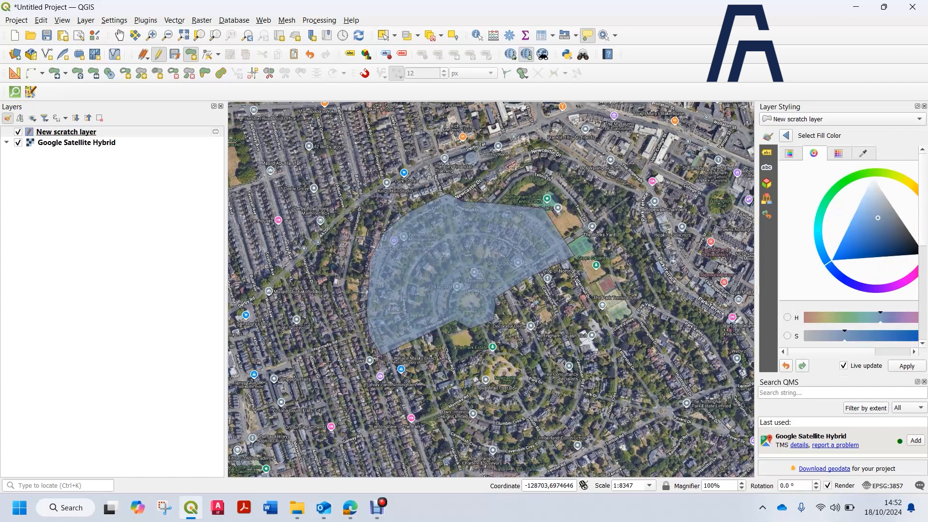
{"action": "left_click", "coordinate": [839, 249]}
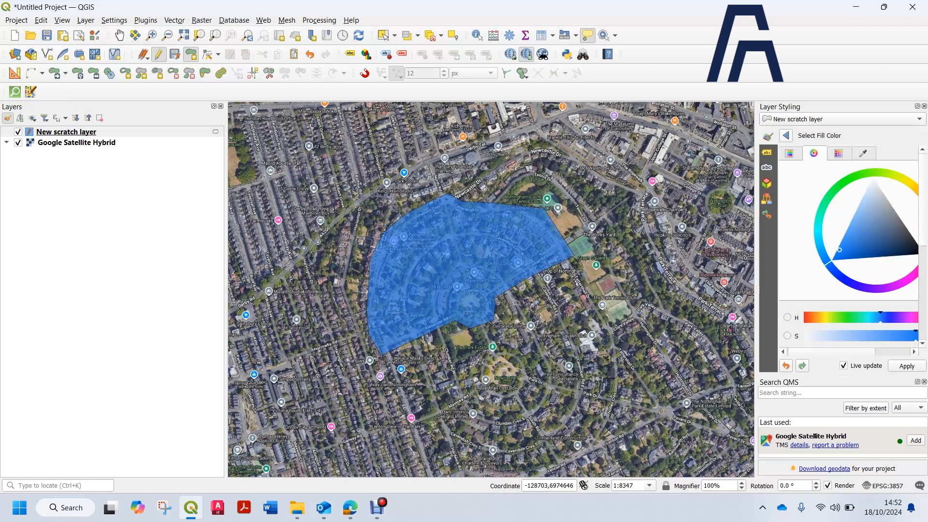
{"action": "left_click", "coordinate": [786, 135]}
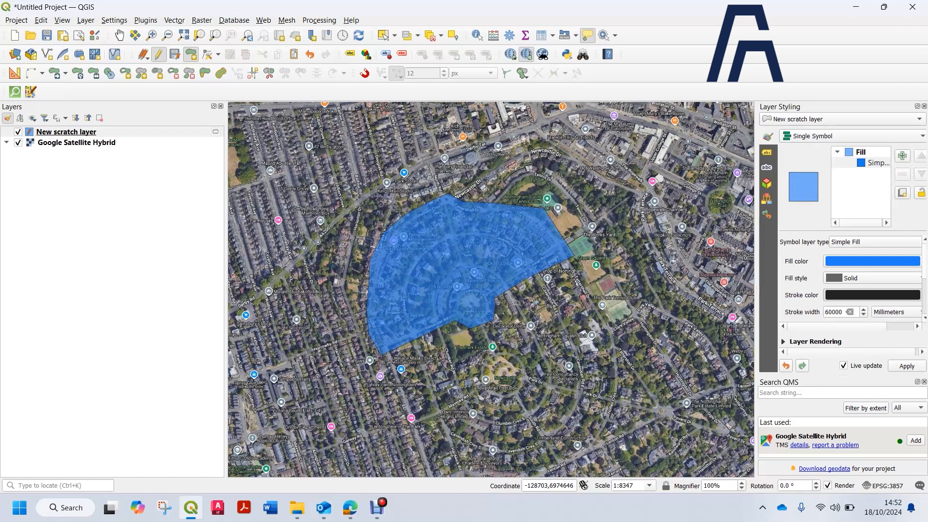
Set the polygon's stroke colour to red and its stroke width to 1 mm
{"action": "left_click", "coordinate": [873, 295]}
{"action": "left_click", "coordinate": [917, 237]}
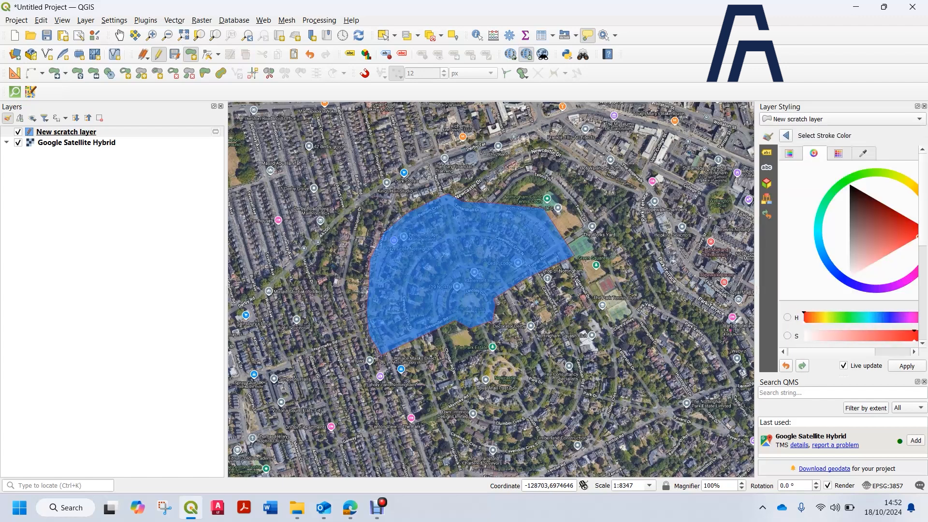
{"action": "left_click", "coordinate": [786, 136]}
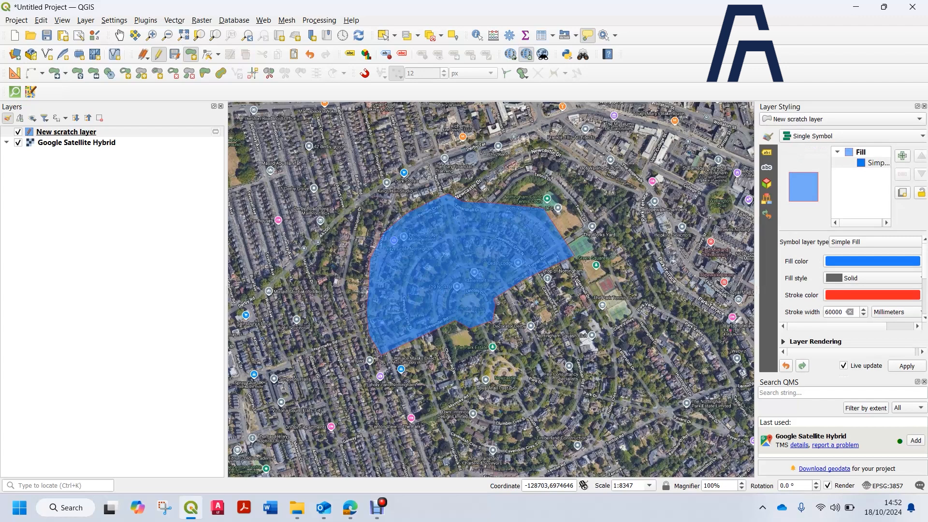
{"action": "double_click", "coordinate": [835, 313]}
{"action": "type", "text": "1"}
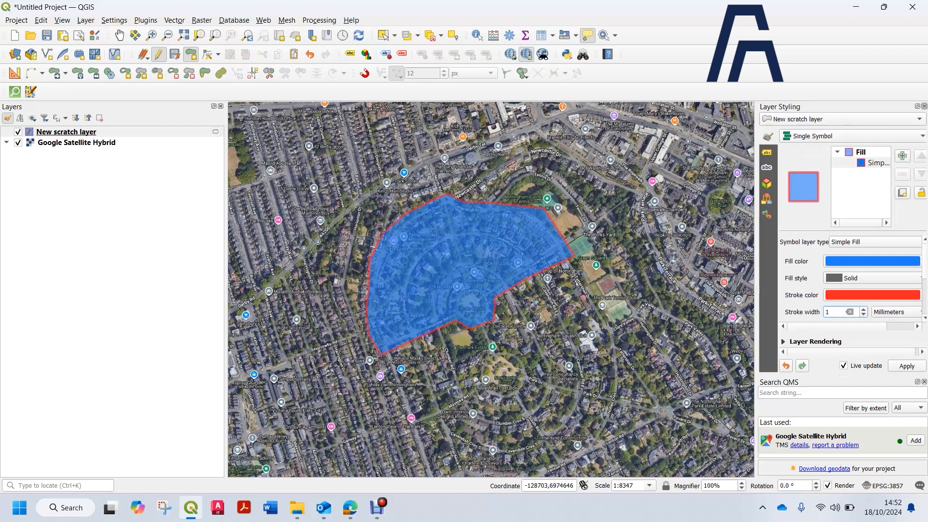
Set the scratch layer's symbol opacity to 40% and close the styling panel
{"action": "left_click", "coordinate": [924, 107]}
{"action": "left_click", "coordinate": [7, 118]}
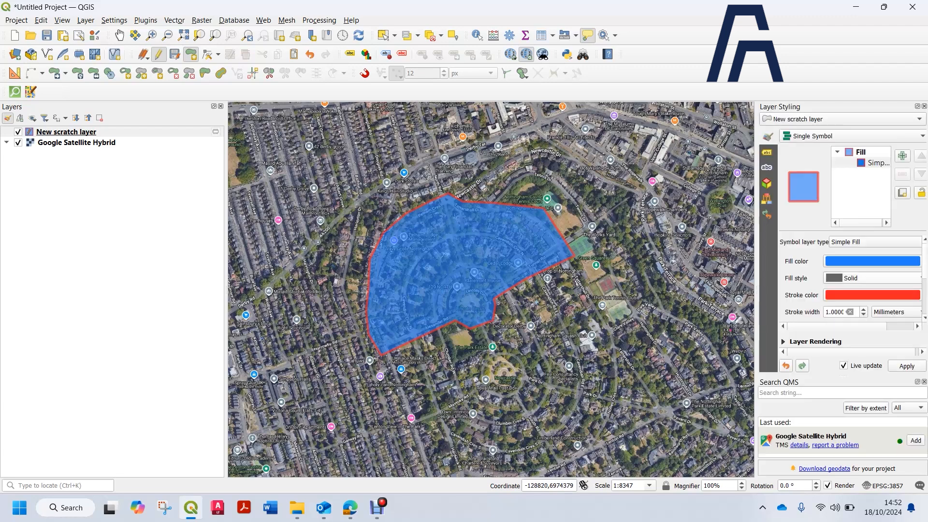
{"action": "scroll", "coordinate": [851, 278], "scroll_direction": "down", "scroll_amount": 2}
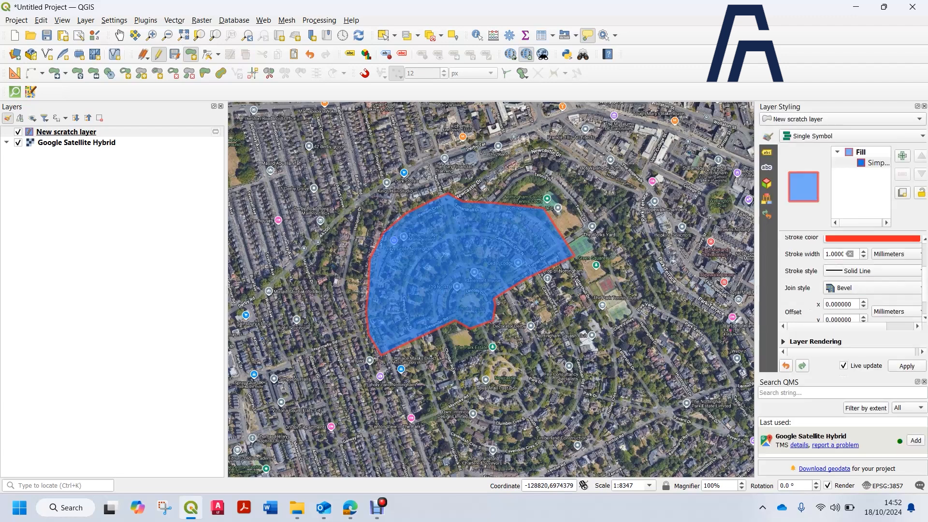
{"action": "left_click", "coordinate": [861, 152]}
{"action": "scroll", "coordinate": [844, 280], "scroll_direction": "down", "scroll_amount": 3}
{"action": "scroll", "coordinate": [844, 280], "scroll_direction": "up", "scroll_amount": 2}
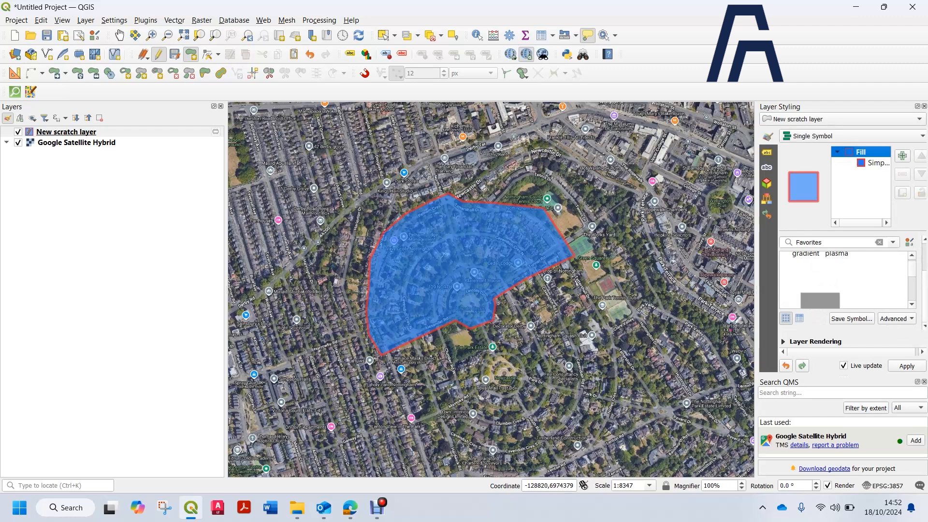
{"action": "left_click", "coordinate": [878, 163]}
{"action": "scroll", "coordinate": [851, 281], "scroll_direction": "down", "scroll_amount": 2}
{"action": "scroll", "coordinate": [851, 278], "scroll_direction": "up", "scroll_amount": 2}
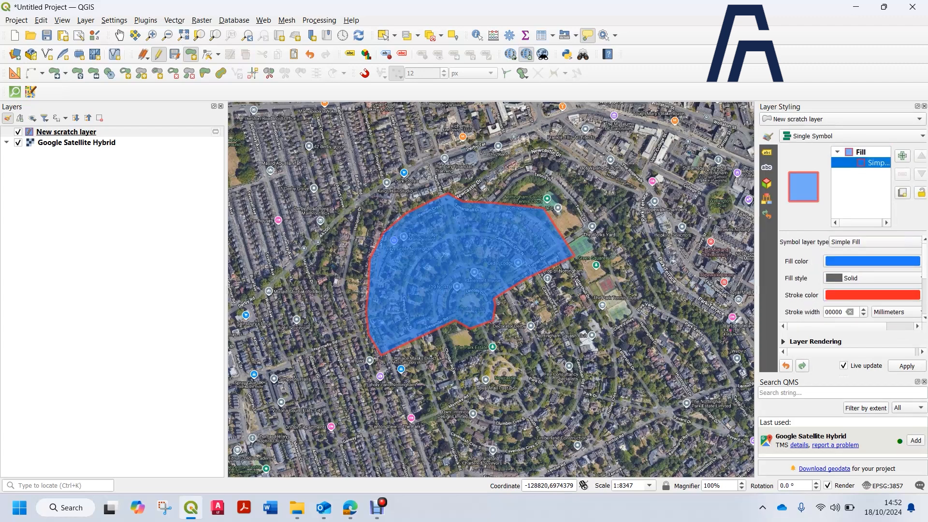
{"action": "left_click", "coordinate": [861, 152]}
{"action": "left_click_drag", "start_coordinate": [830, 258], "coordinate": [822, 258]}
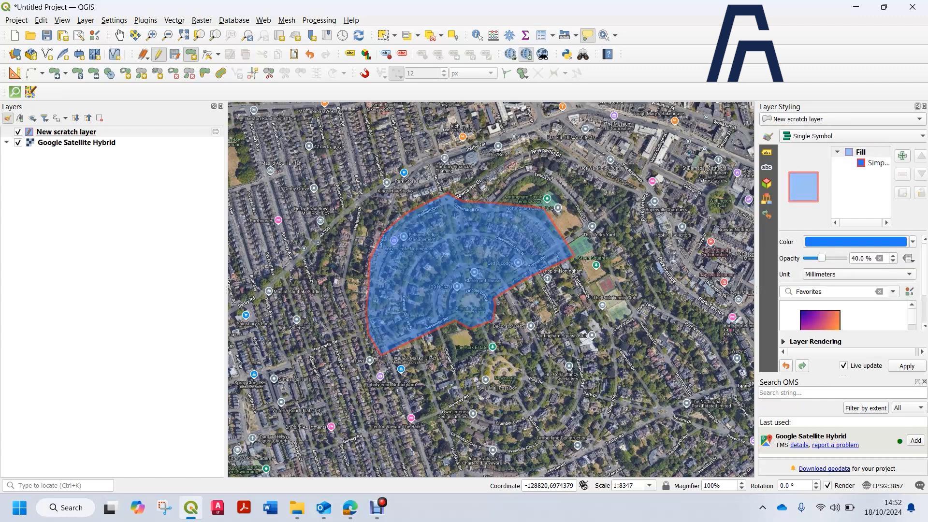
{"action": "left_click", "coordinate": [924, 106]}
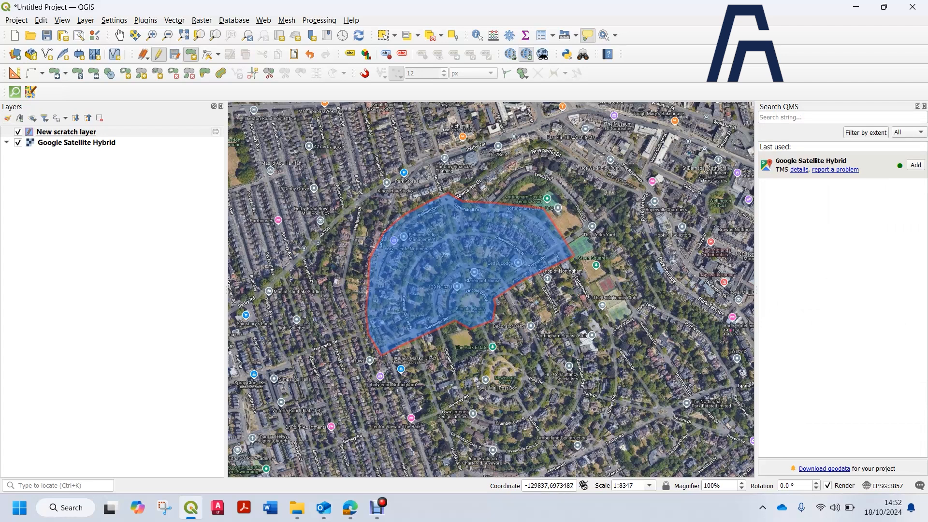
Toggle editing off for the scratch layer, saving the digitised polygon
{"action": "left_click", "coordinate": [377, 508]}
{"action": "mouse_move", "coordinate": [216, 132]}
{"action": "right_click", "coordinate": [124, 142]}
{"action": "right_click", "coordinate": [119, 132]}
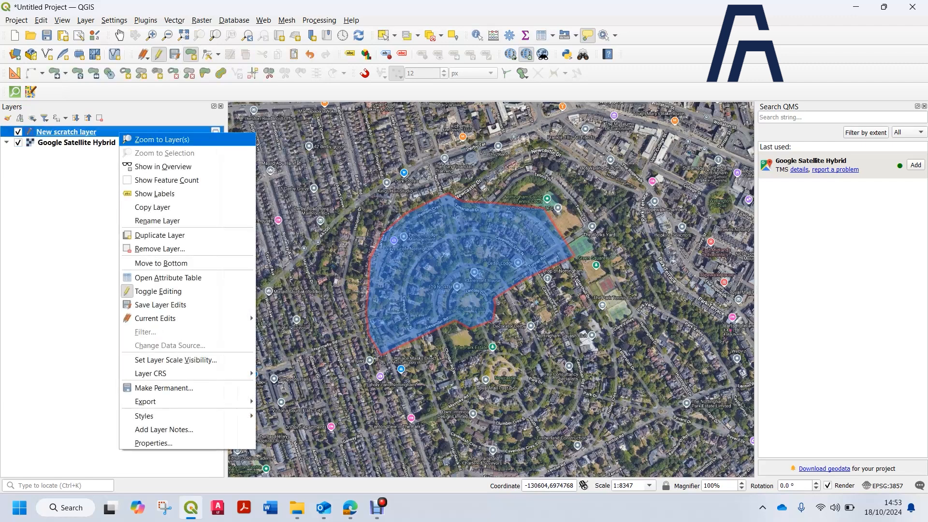
{"action": "left_click", "coordinate": [158, 291]}
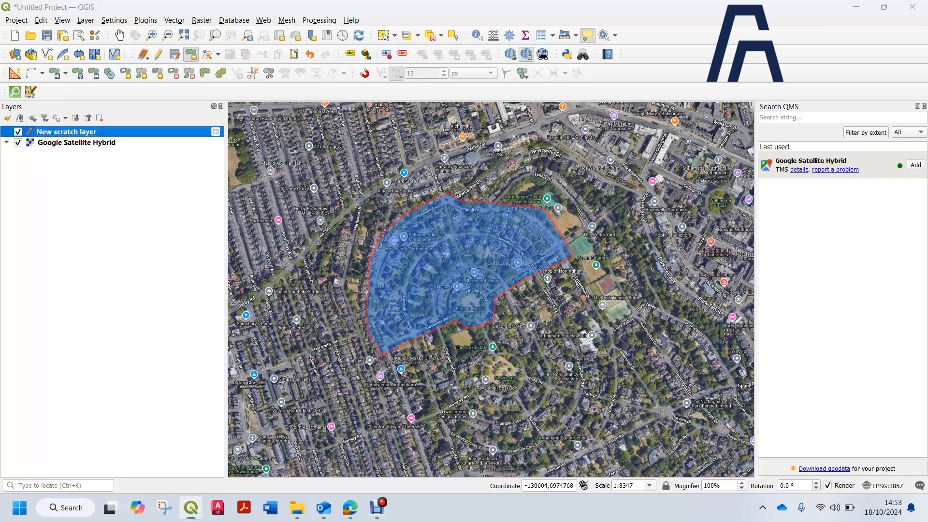
{"action": "key", "text": "Return"}
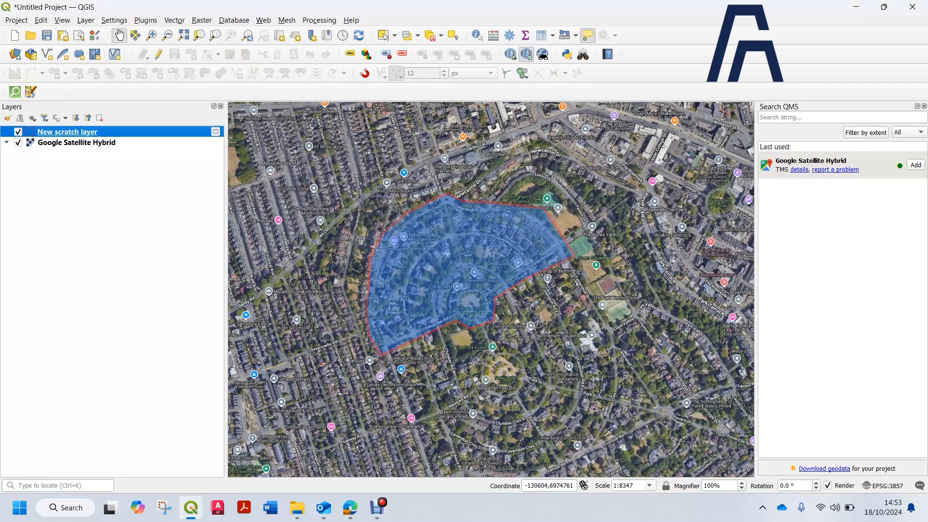
Start exporting the scratch layer's features and choose ESRI Shapefile as the format
{"action": "right_click", "coordinate": [181, 131]}
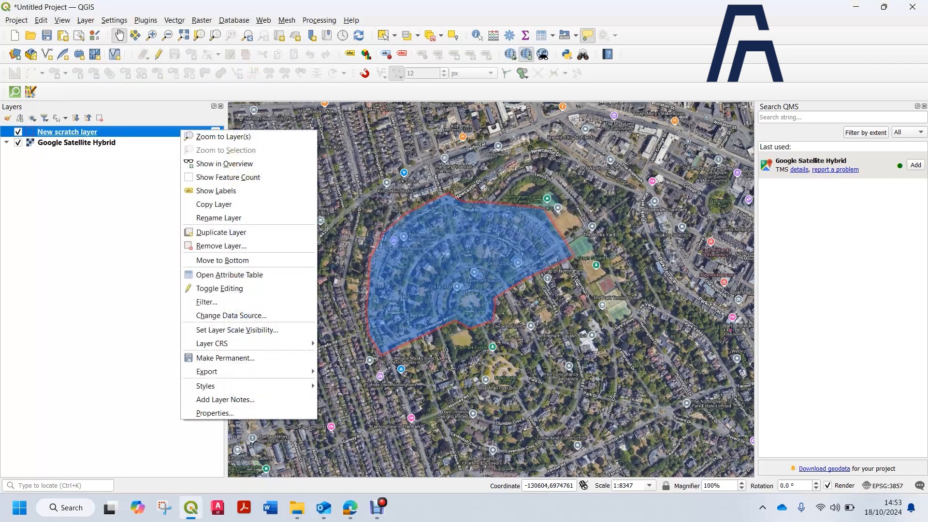
{"action": "mouse_move", "coordinate": [208, 371]}
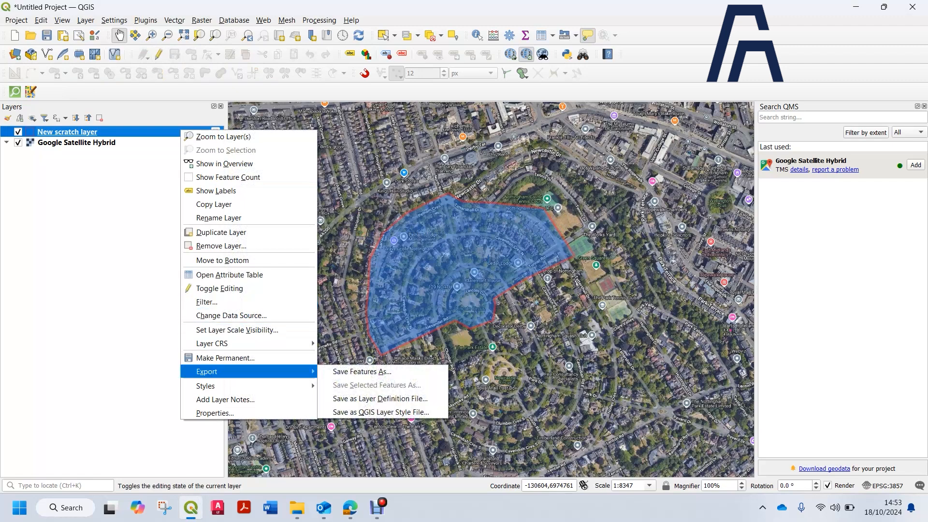
{"action": "left_click", "coordinate": [362, 372]}
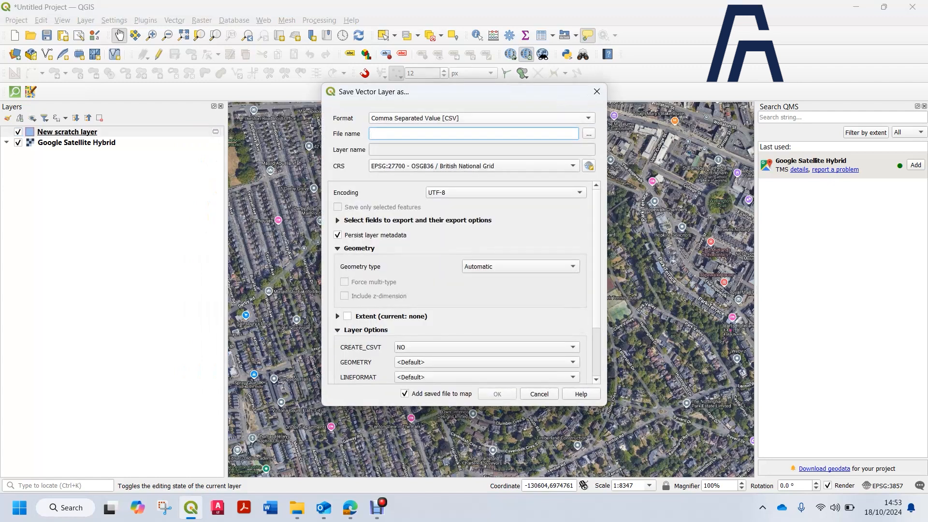
{"action": "left_click", "coordinate": [482, 118]}
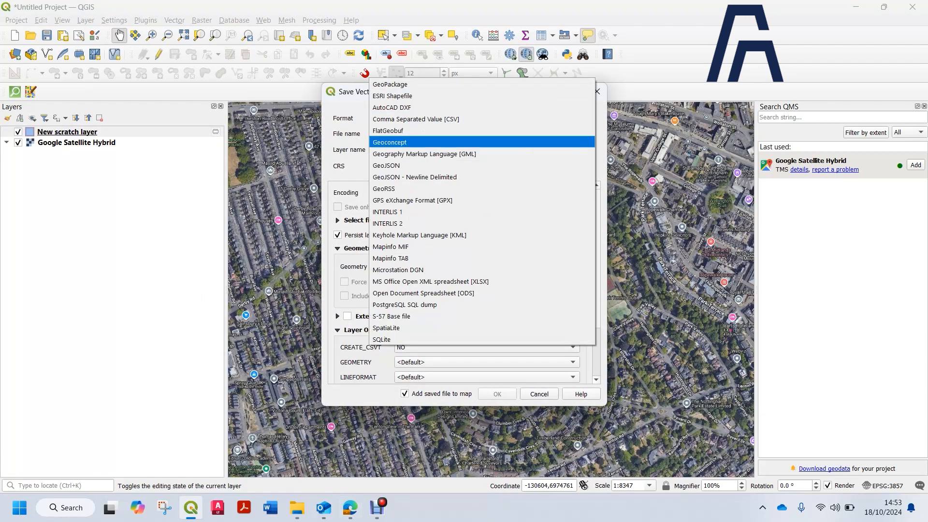
{"action": "left_click", "coordinate": [392, 96]}
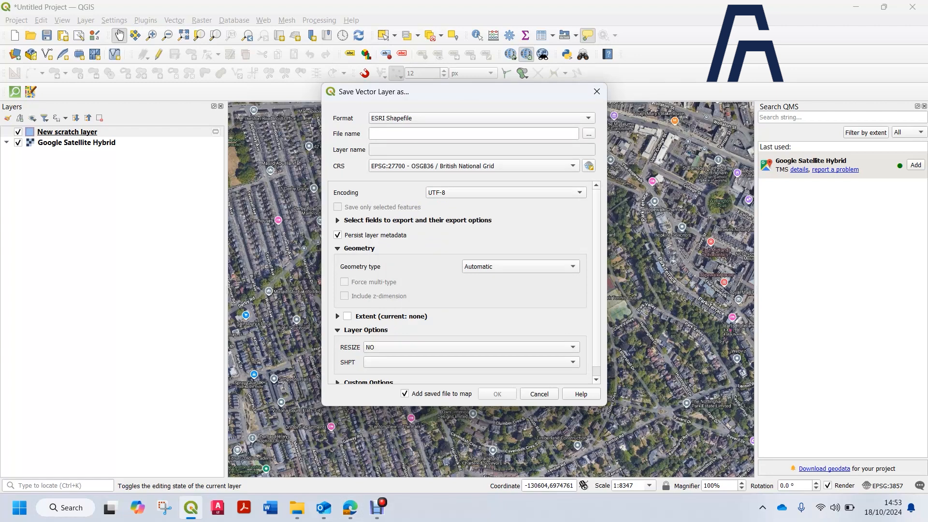
{"action": "scroll", "coordinate": [464, 283], "scroll_direction": "down", "scroll_amount": 1}
{"action": "scroll", "coordinate": [464, 283], "scroll_direction": "up", "scroll_amount": 1}
Browse for the output location and name the shapefile Test Nottingham Site in Documents
{"action": "left_click", "coordinate": [589, 134]}
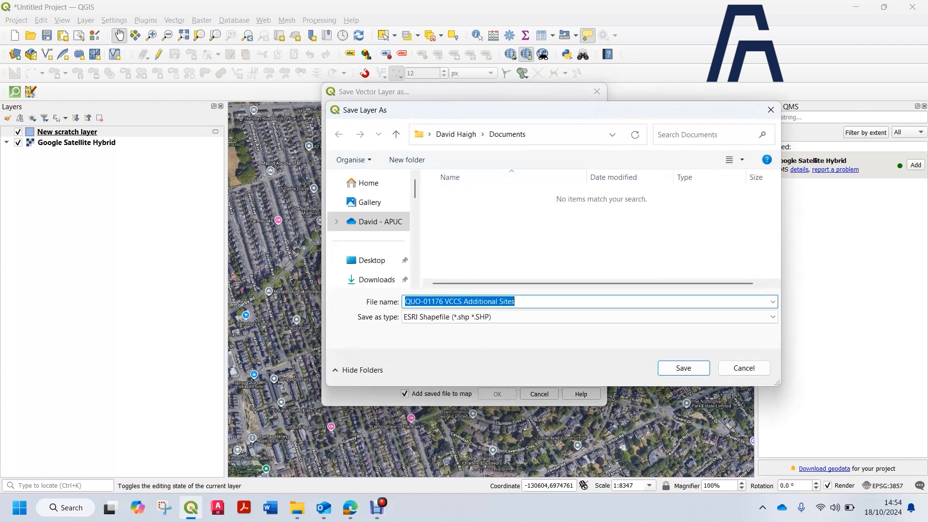
{"action": "key", "text": "BackSpace"}
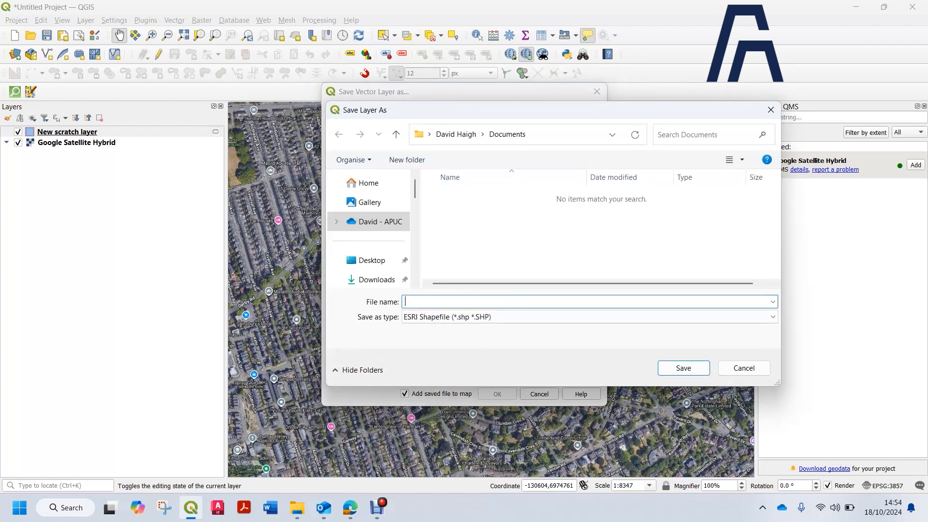
{"action": "type", "text": "Test Nottingham Site"}
{"action": "key", "text": "Return"}
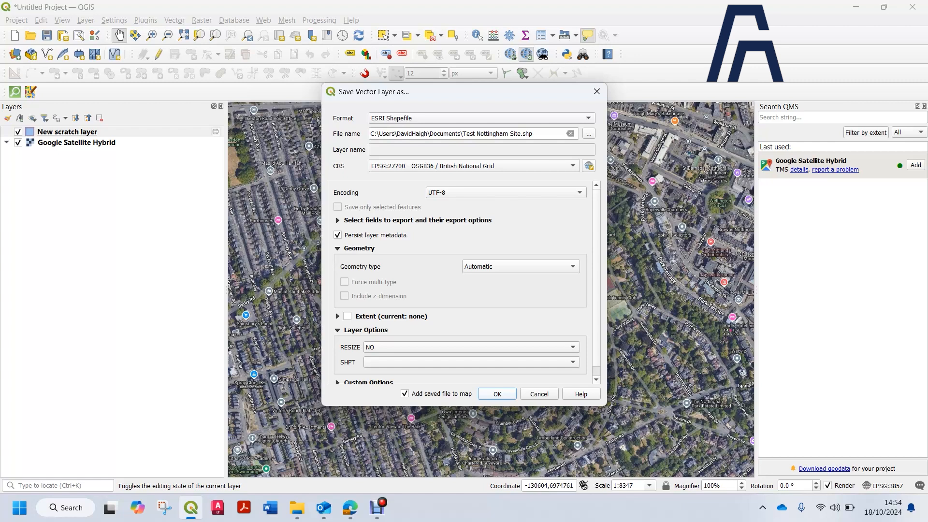
Run the export and accept the first British National Grid to Pseudo-Mercator transformation
{"action": "key", "text": "Return"}
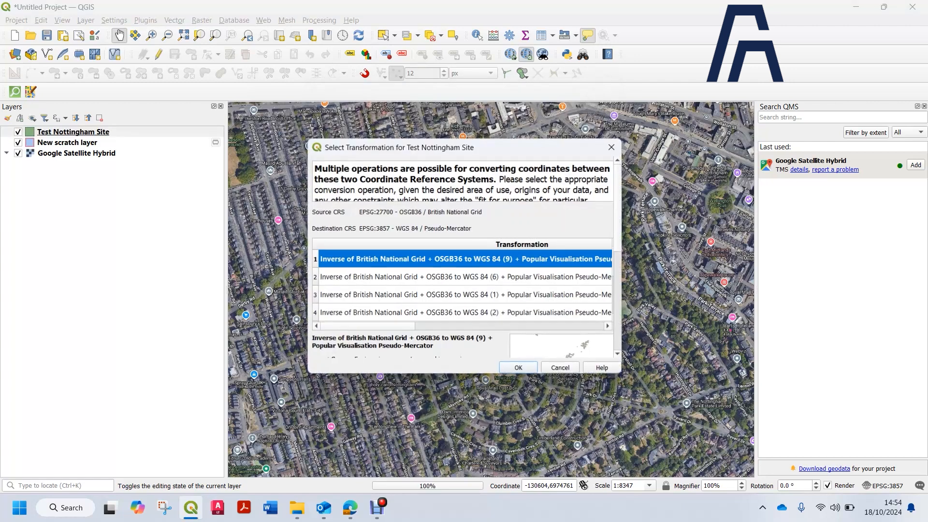
{"action": "scroll", "coordinate": [512, 299], "scroll_direction": "down", "scroll_amount": 2}
{"action": "scroll", "coordinate": [513, 298], "scroll_direction": "up", "scroll_amount": 1}
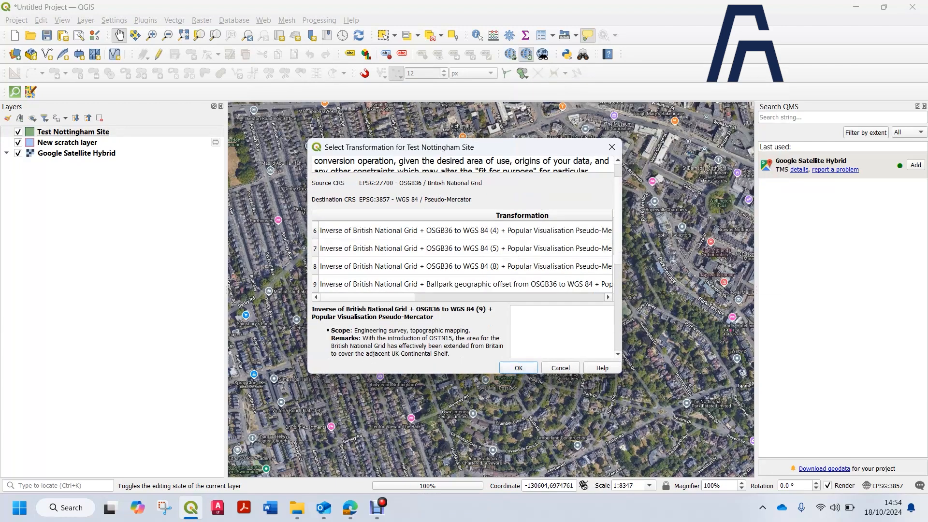
{"action": "left_click", "coordinate": [518, 368]}
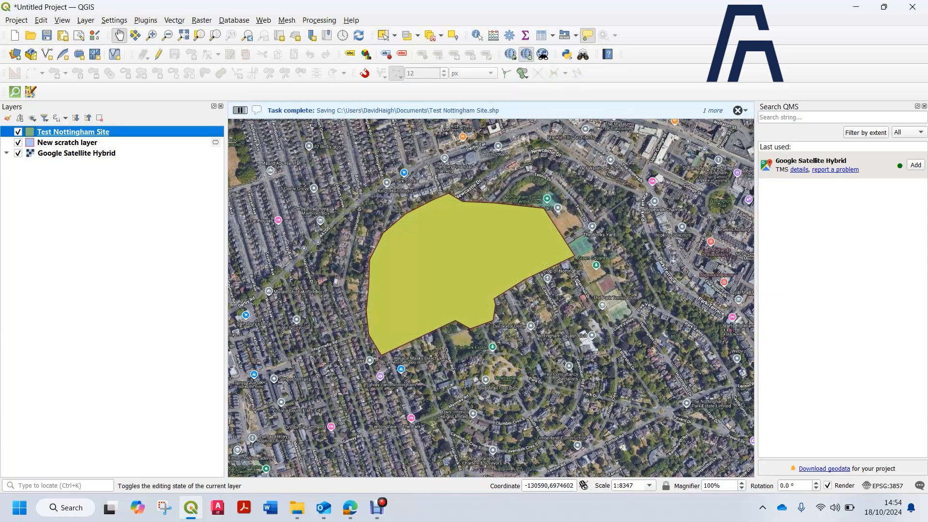
Toggle the exported layer's visibility on and off to compare it with the scratch layer
{"action": "left_click", "coordinate": [18, 132]}
{"action": "left_click", "coordinate": [18, 132]}
{"action": "left_click", "coordinate": [18, 132]}
{"action": "right_click", "coordinate": [51, 140]}
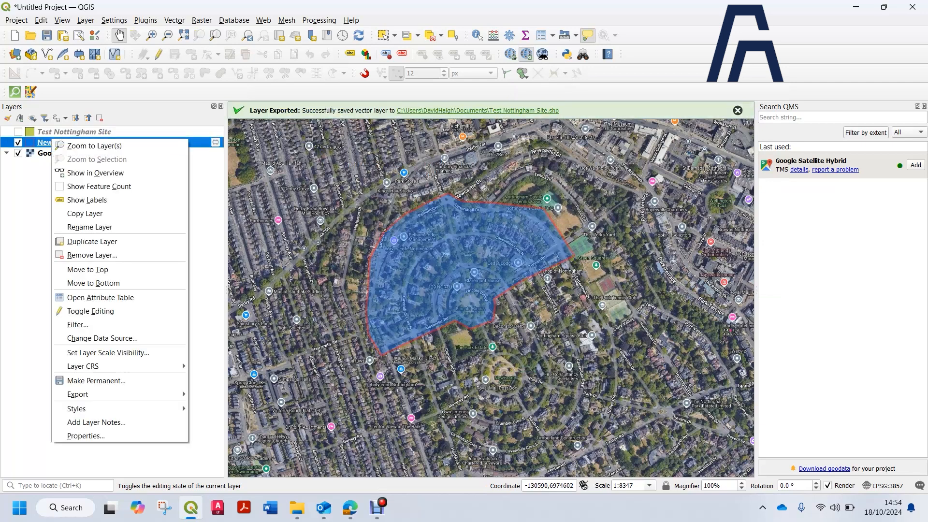
{"action": "left_click", "coordinate": [18, 132]}
{"action": "left_click", "coordinate": [18, 132]}
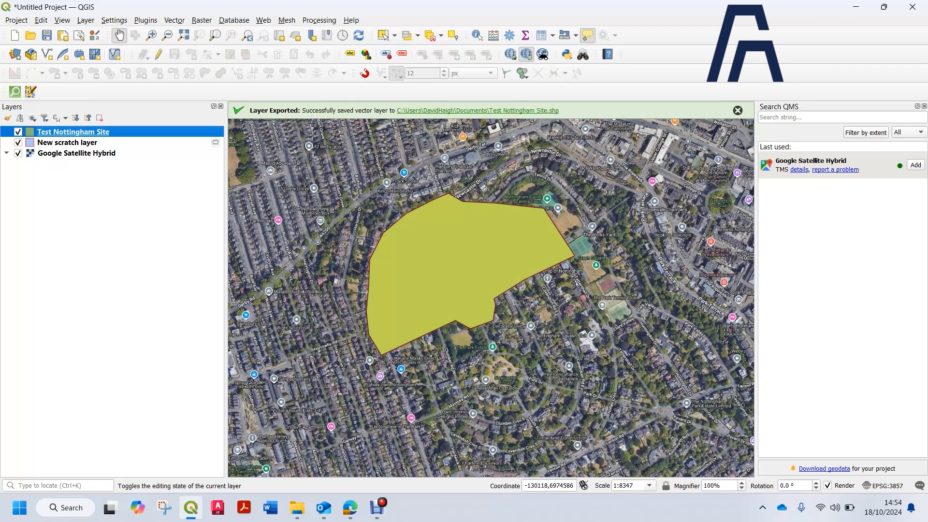
{"action": "right_click", "coordinate": [52, 142]}
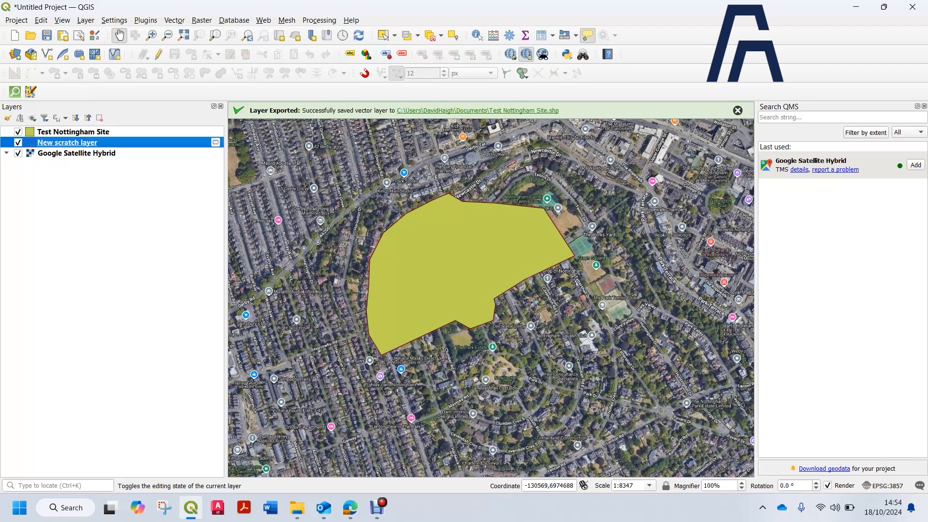
Copy all style categories from the scratch layer and paste them onto the Test Nottingham Site layer
{"action": "mouse_move", "coordinate": [83, 416]}
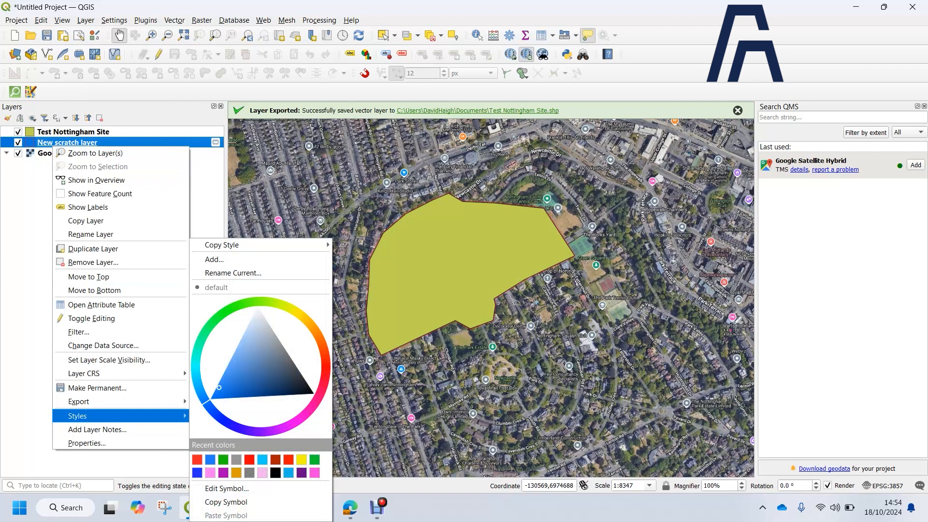
{"action": "mouse_move", "coordinate": [233, 245]}
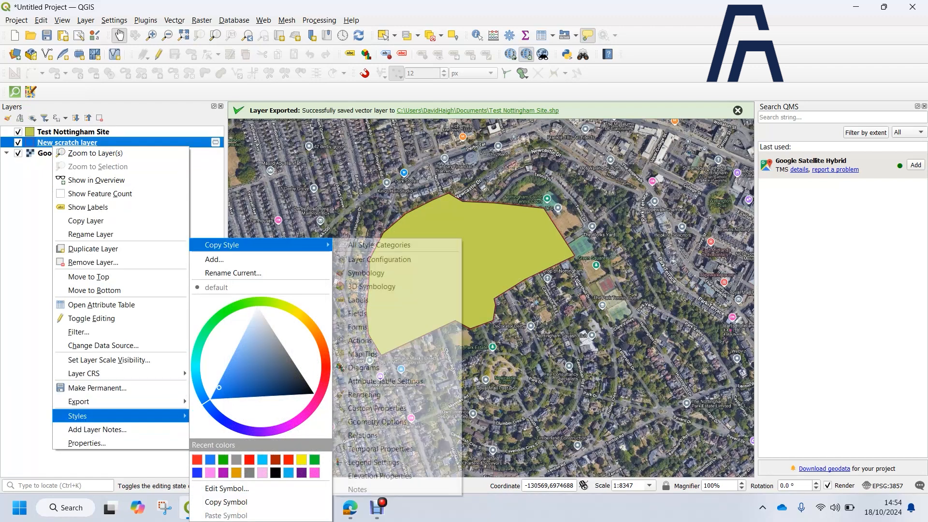
{"action": "left_click", "coordinate": [379, 245]}
{"action": "right_click", "coordinate": [105, 133]}
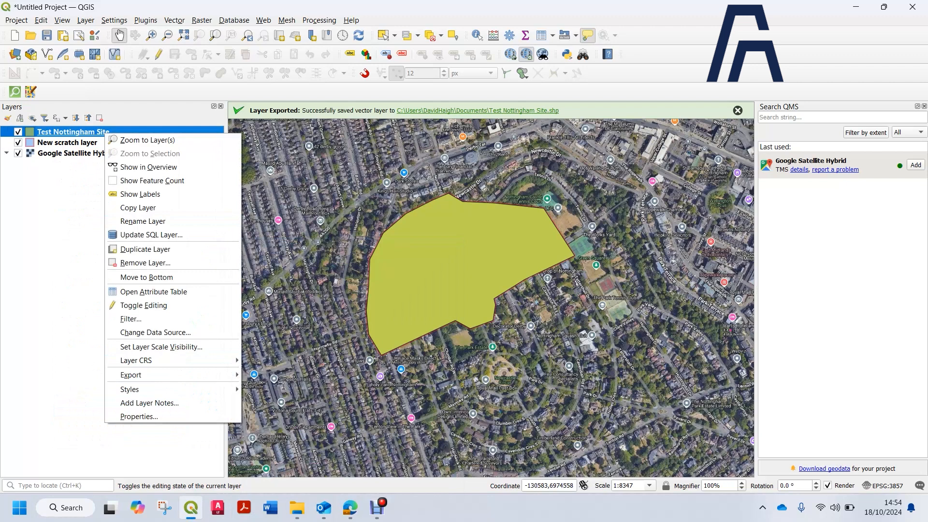
{"action": "mouse_move", "coordinate": [145, 389]}
{"action": "mouse_move", "coordinate": [290, 245]}
{"action": "left_click", "coordinate": [425, 245]}
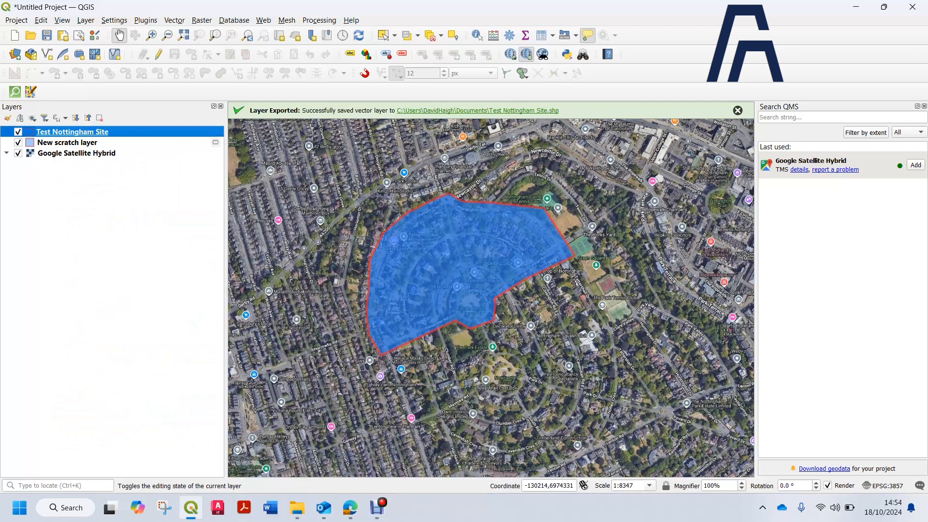
Remove the New scratch layer from the project
{"action": "right_click", "coordinate": [68, 142]}
{"action": "left_click", "coordinate": [97, 254]}
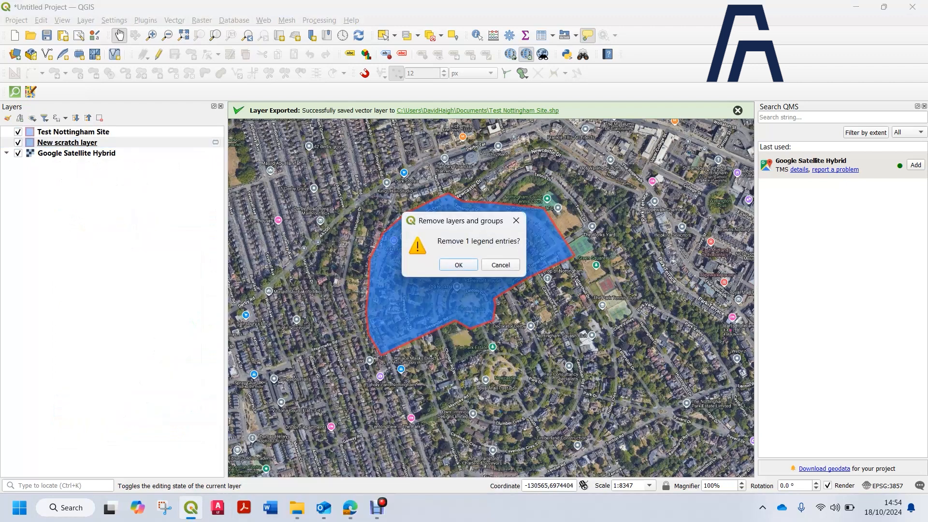
{"action": "left_click", "coordinate": [460, 265]}
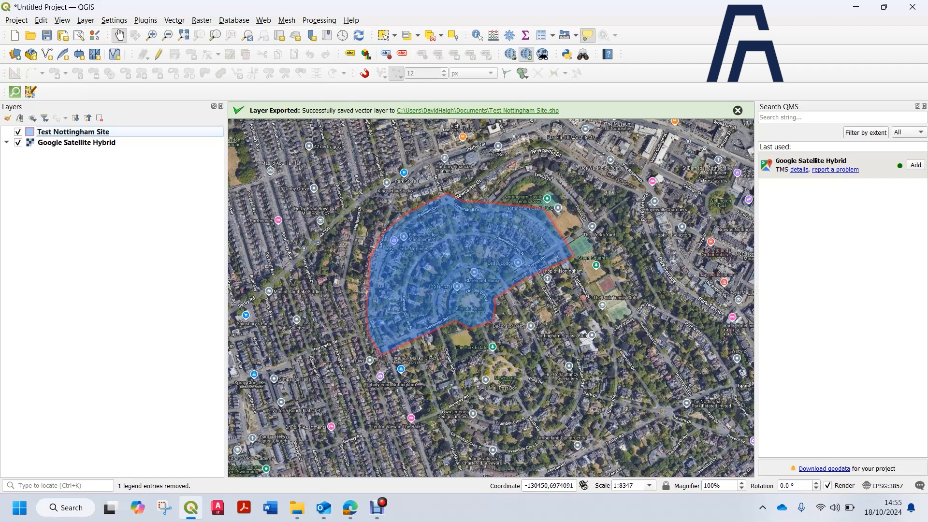
{"action": "left_click", "coordinate": [377, 507]}
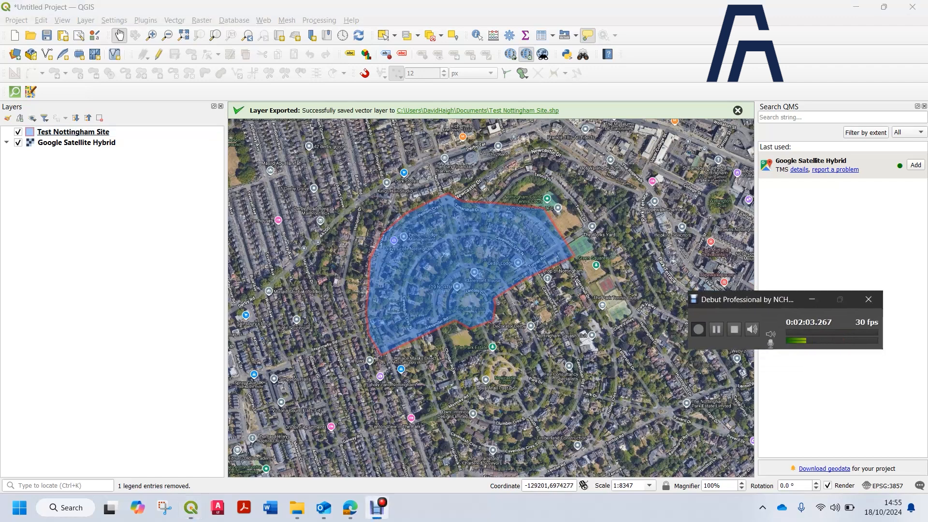